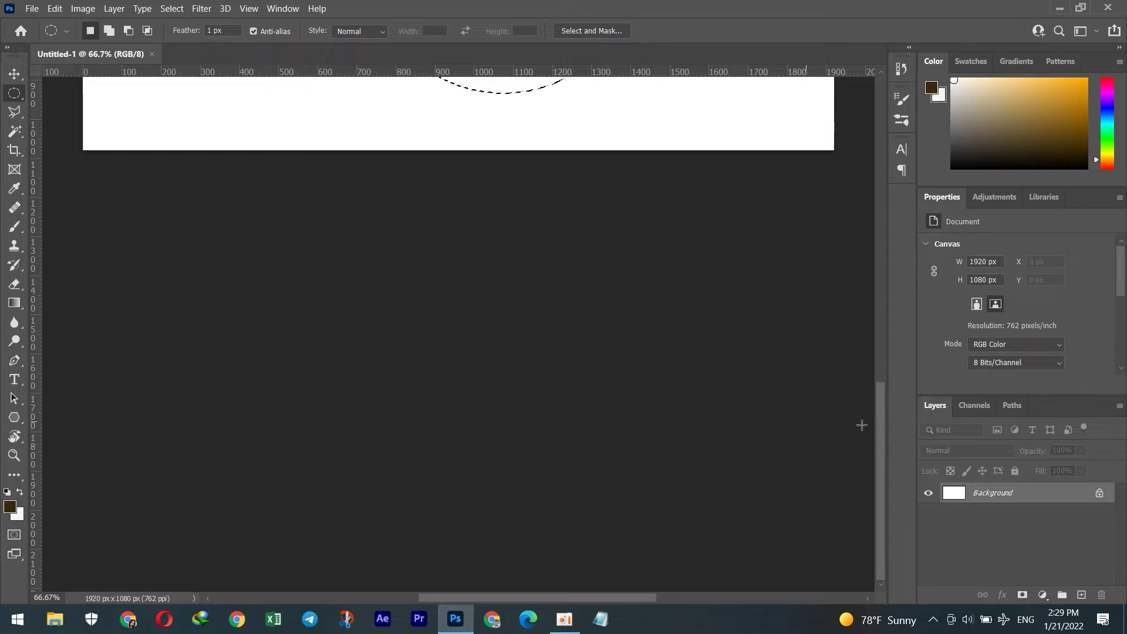
# Fill the circular selection with dark green 1d5803 on a new layer and deselect it.
pyautogui.moveTo(603, 129); pyautogui.dragTo(606, 508)
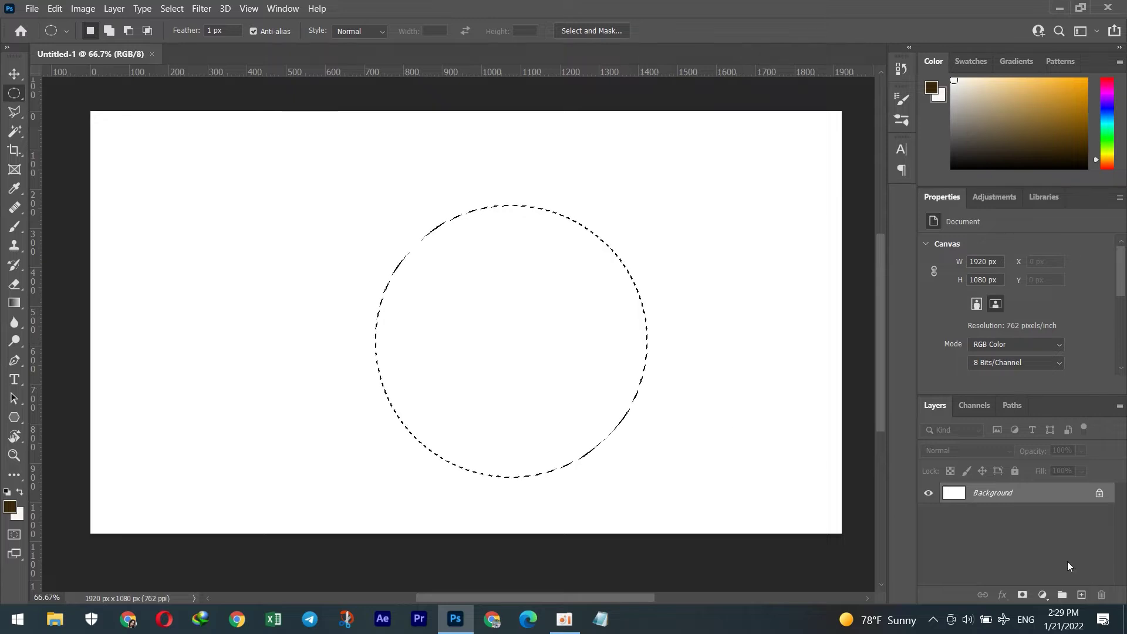
pyautogui.click(1081, 594)
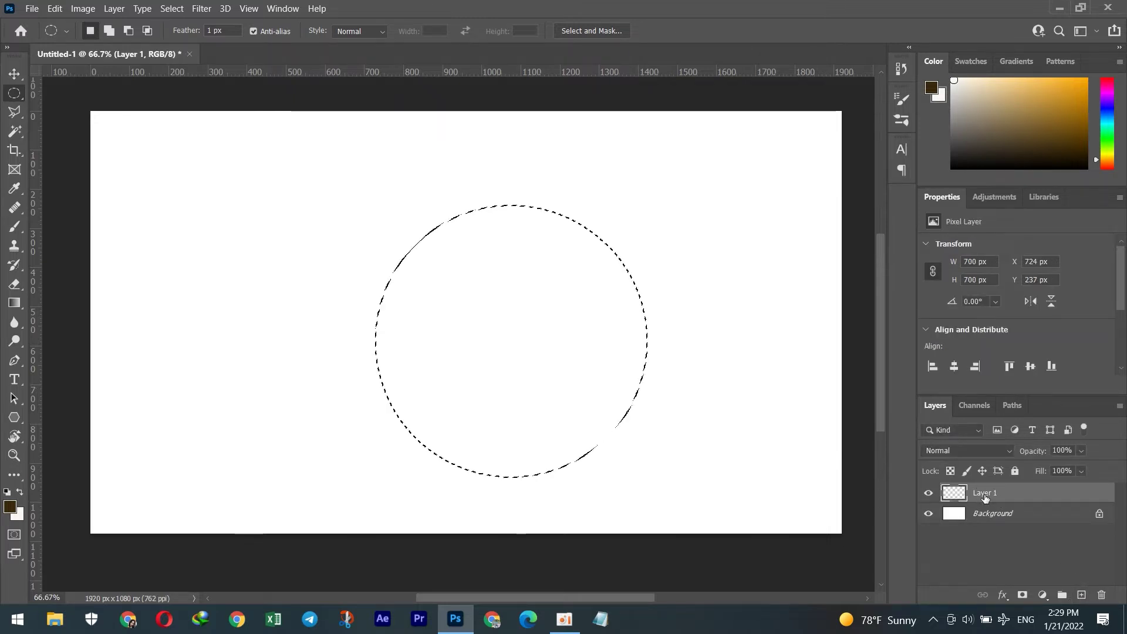
pyautogui.click(19, 515)
pyautogui.click(661, 293)
pyautogui.click(661, 310)
pyautogui.click(631, 301)
pyautogui.click(633, 298)
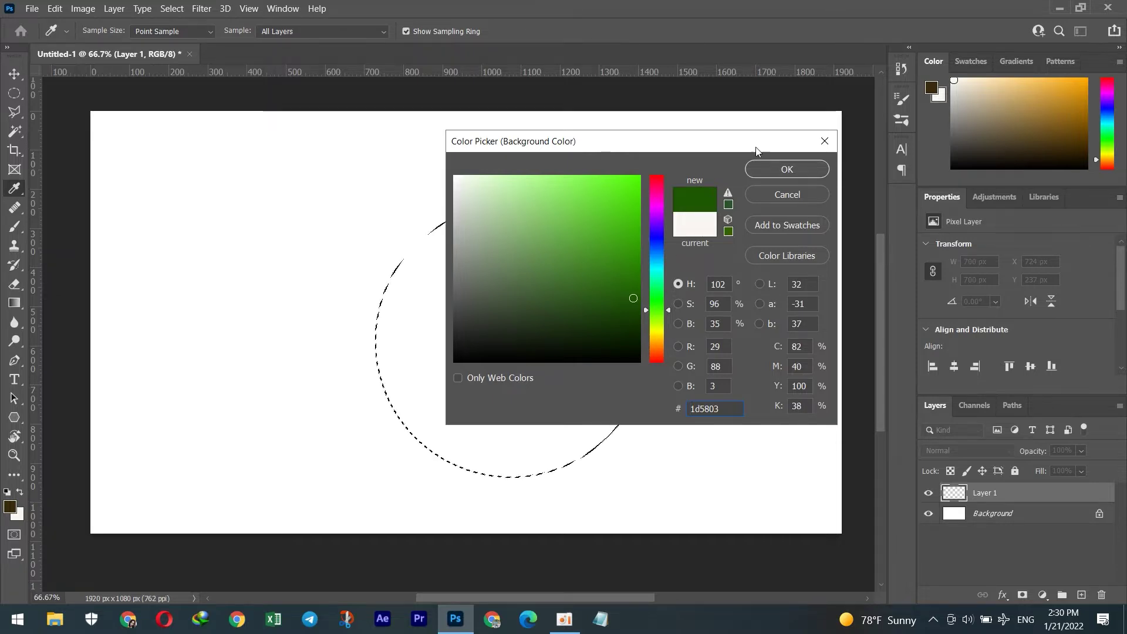
pyautogui.click(786, 169)
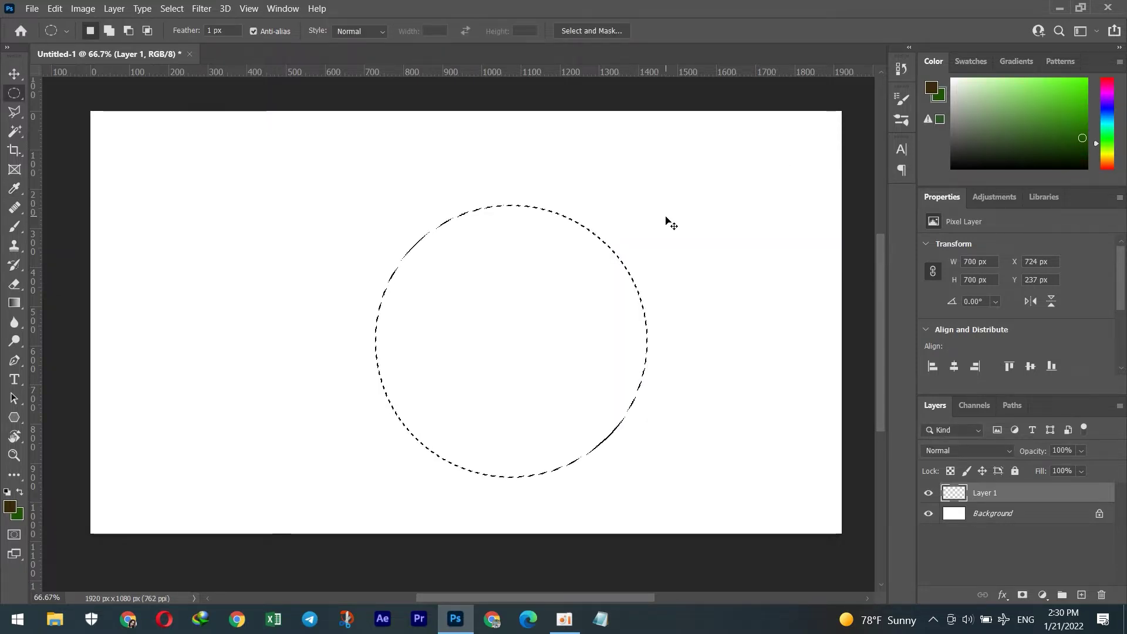
pyautogui.hotkey('ctrl', 'BackSpace')
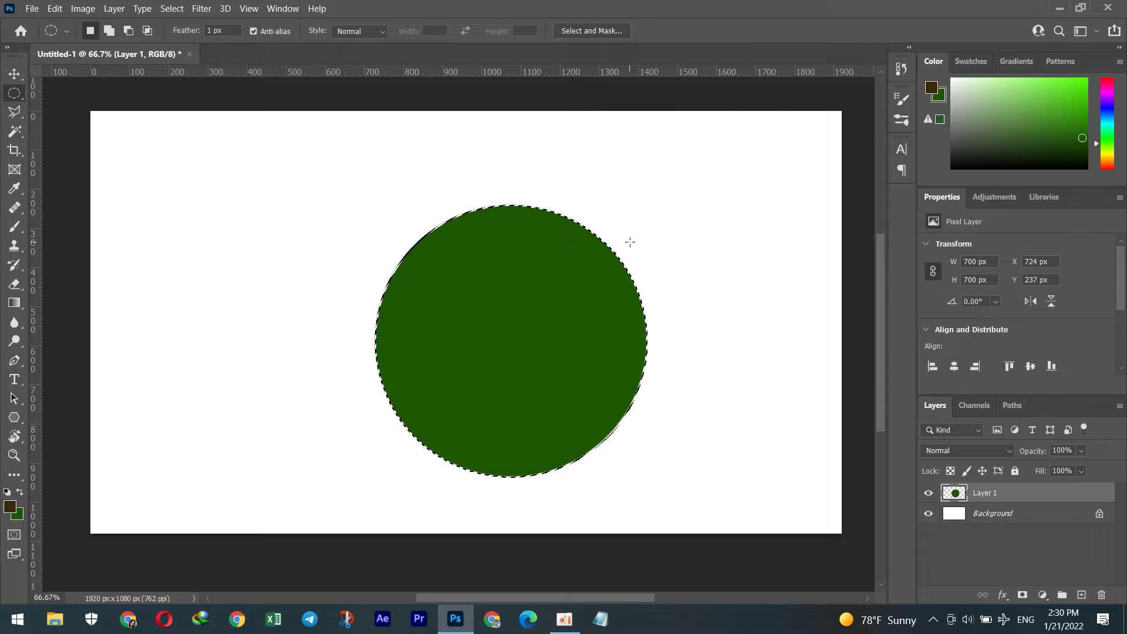
pyautogui.hotkey('ctrl', 'd')
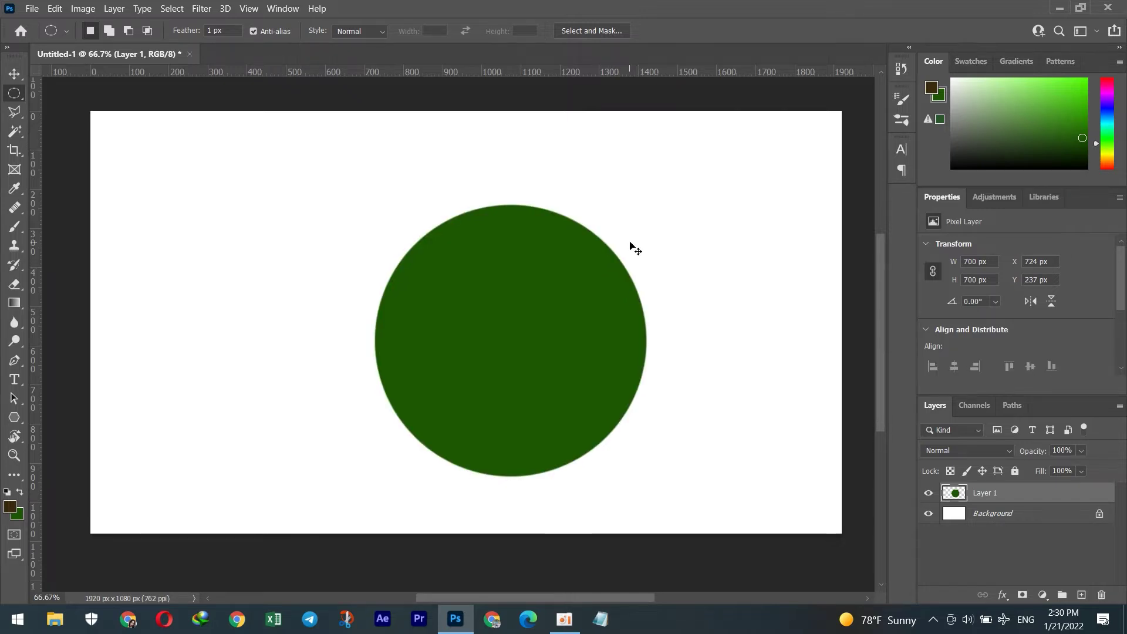
# Free-transform the green circle, enlarging it to about 902 by 925 px and placing it at about X 414 px, Y 60 px.
pyautogui.hotkey('ctrl', 't')
pyautogui.moveTo(511, 329); pyautogui.dragTo(431, 323)
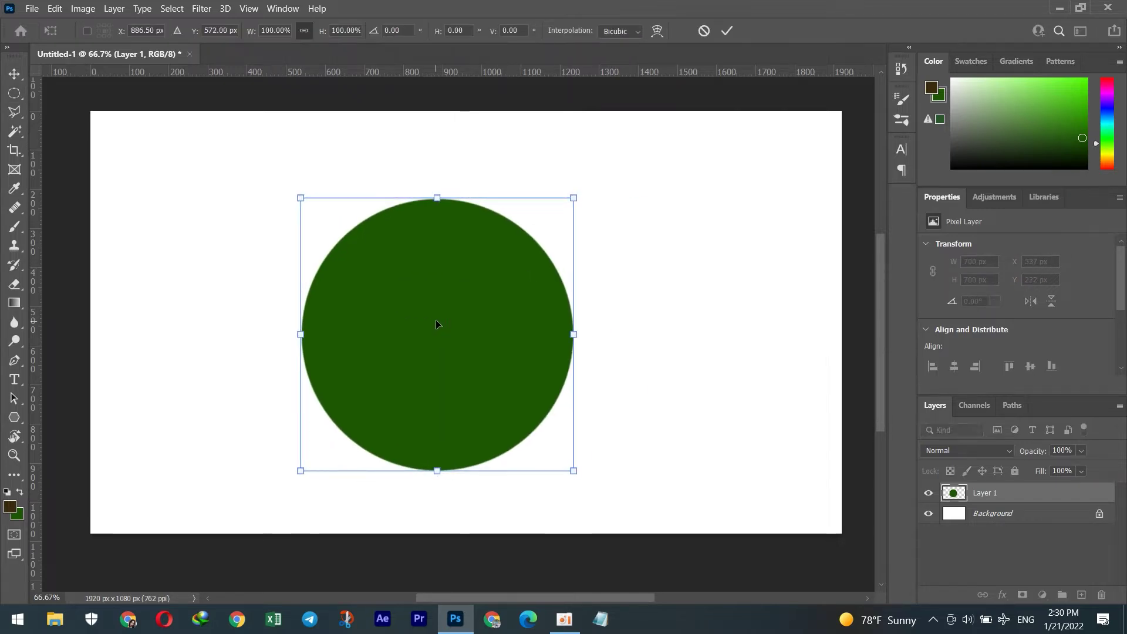
pyautogui.moveTo(300, 197); pyautogui.dragTo(259, 166)
pyautogui.moveTo(574, 165); pyautogui.dragTo(594, 145)
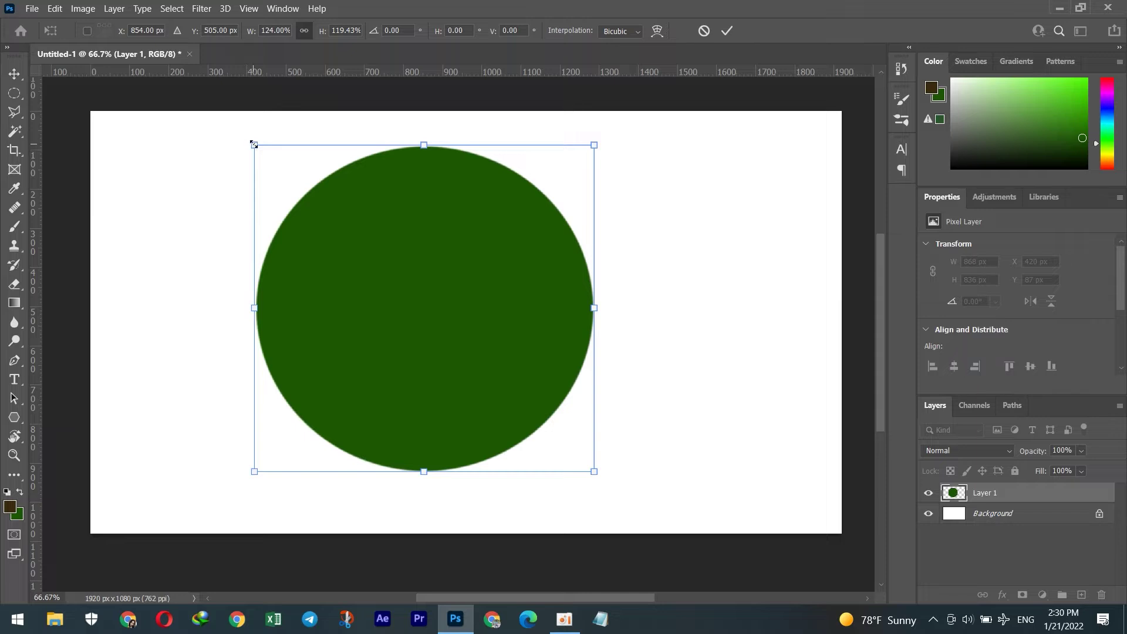
pyautogui.moveTo(254, 144); pyautogui.dragTo(254, 121)
pyautogui.moveTo(416, 262); pyautogui.dragTo(426, 286)
pyautogui.moveTo(264, 147); pyautogui.dragTo(251, 134)
pyautogui.press('Return')
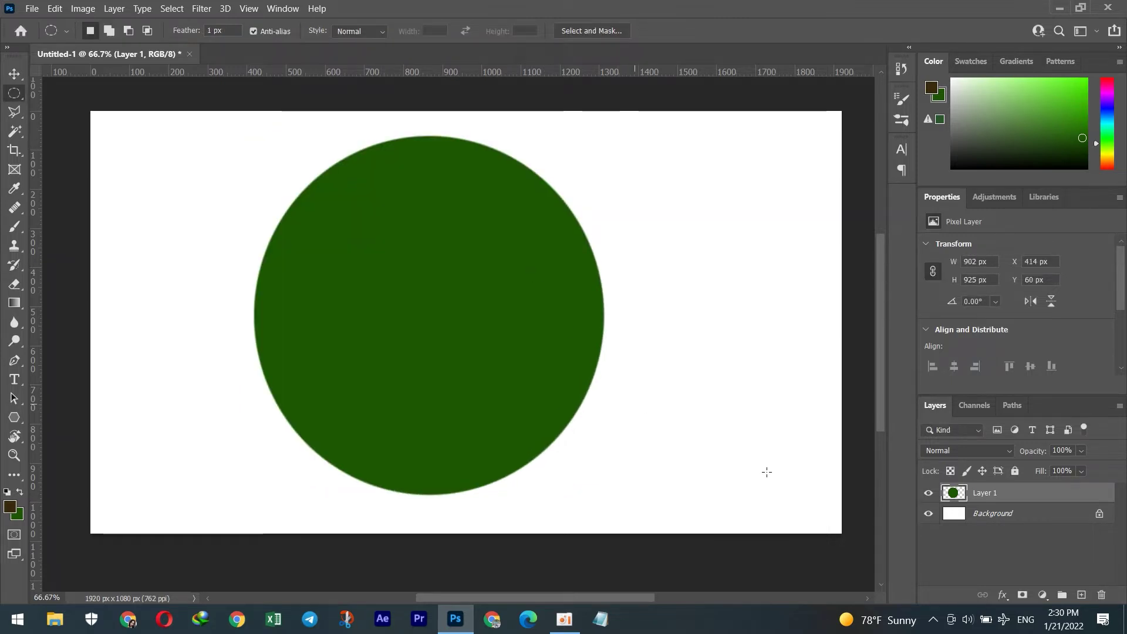
# Move the green circle slightly to the right and down, to about X 444 px, Y 78 px.
pyautogui.moveTo(883, 374)
pyautogui.mouseDown()
pyautogui.moveTo(883, 322)
pyautogui.moveTo(891, 363)
pyautogui.mouseUp()
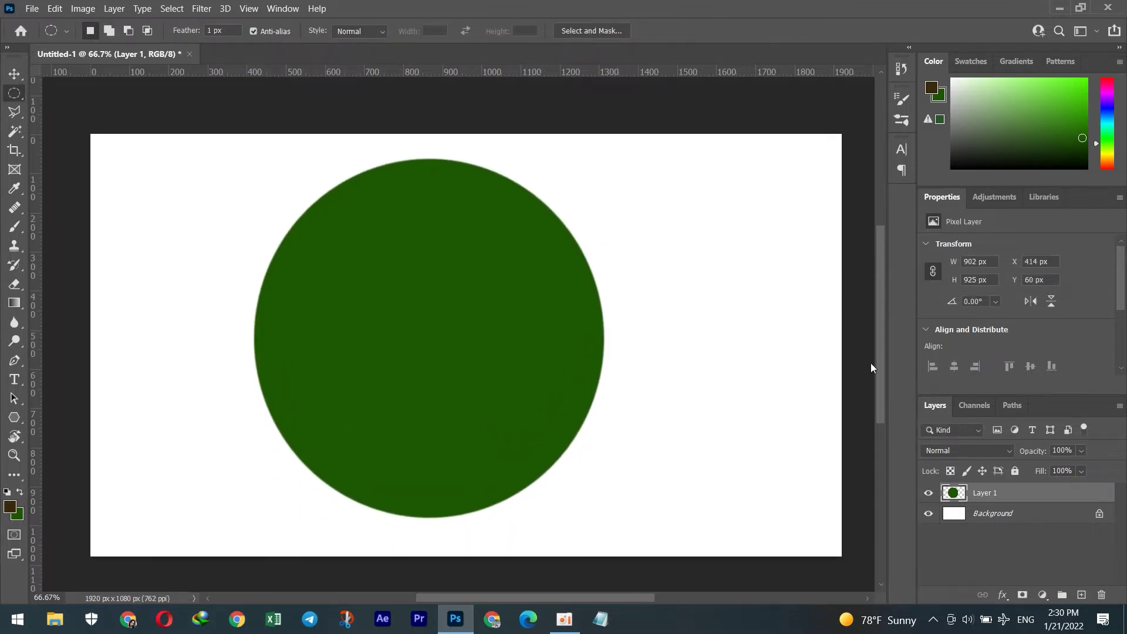
pyautogui.click(14, 73)
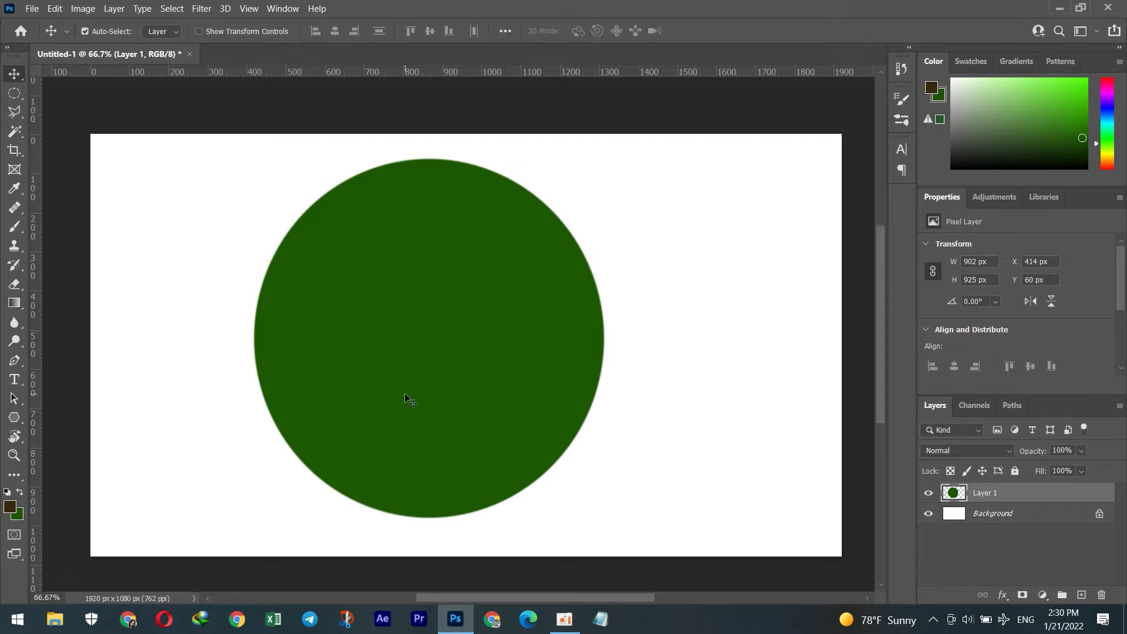
pyautogui.moveTo(418, 376); pyautogui.dragTo(434, 371)
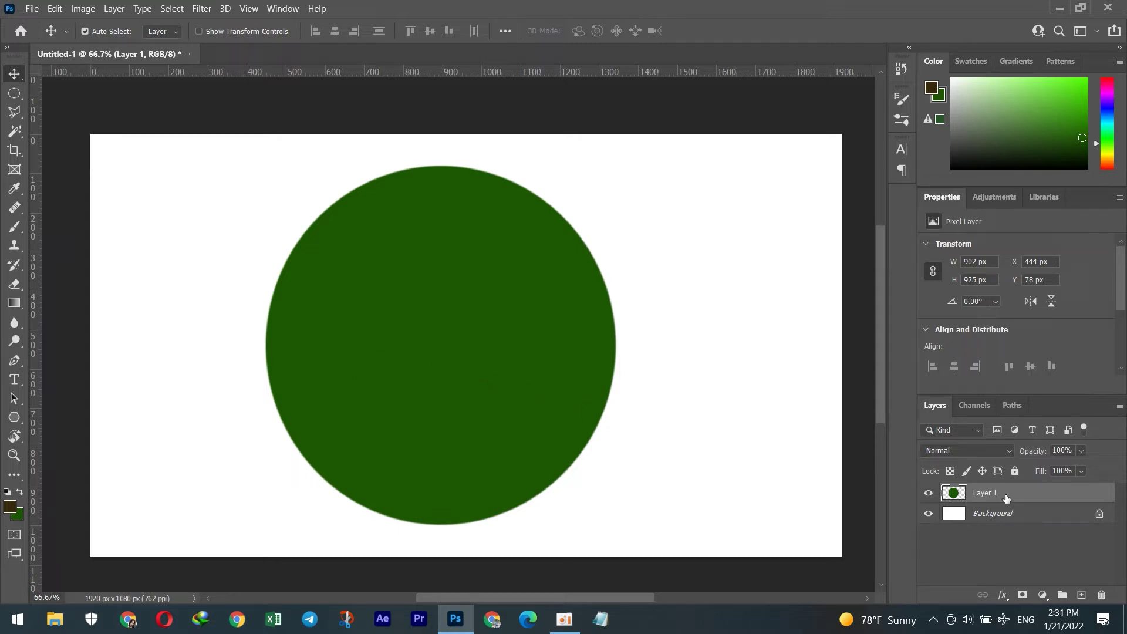
# Duplicate the green circle's layer and activate the Pen tool.
pyautogui.hotkey('ctrl', 'j')
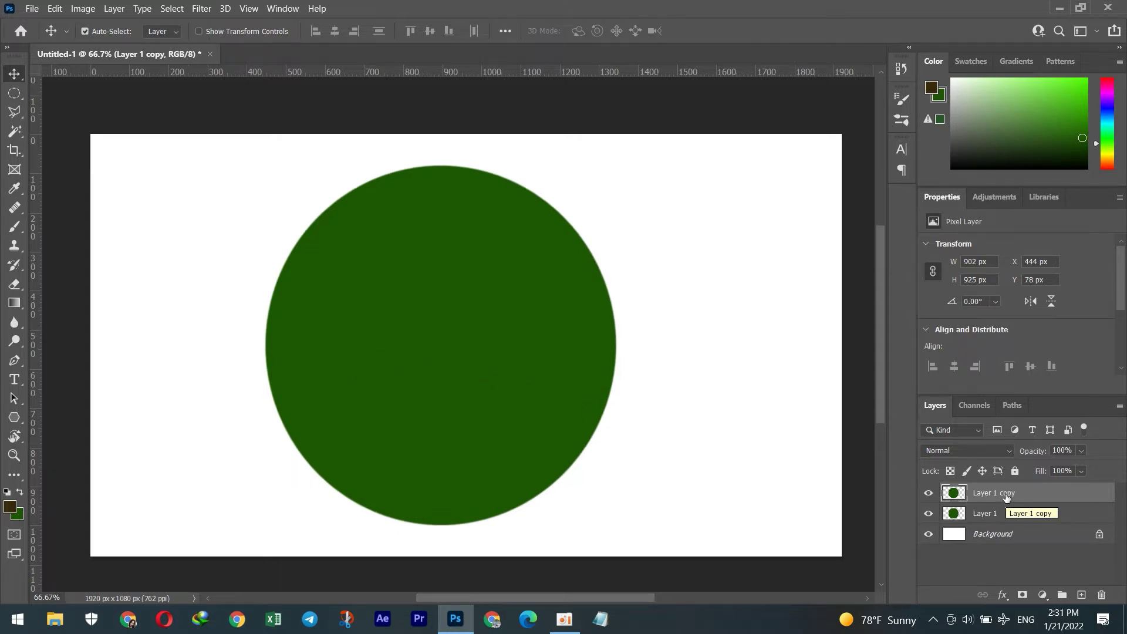
pyautogui.click(14, 359)
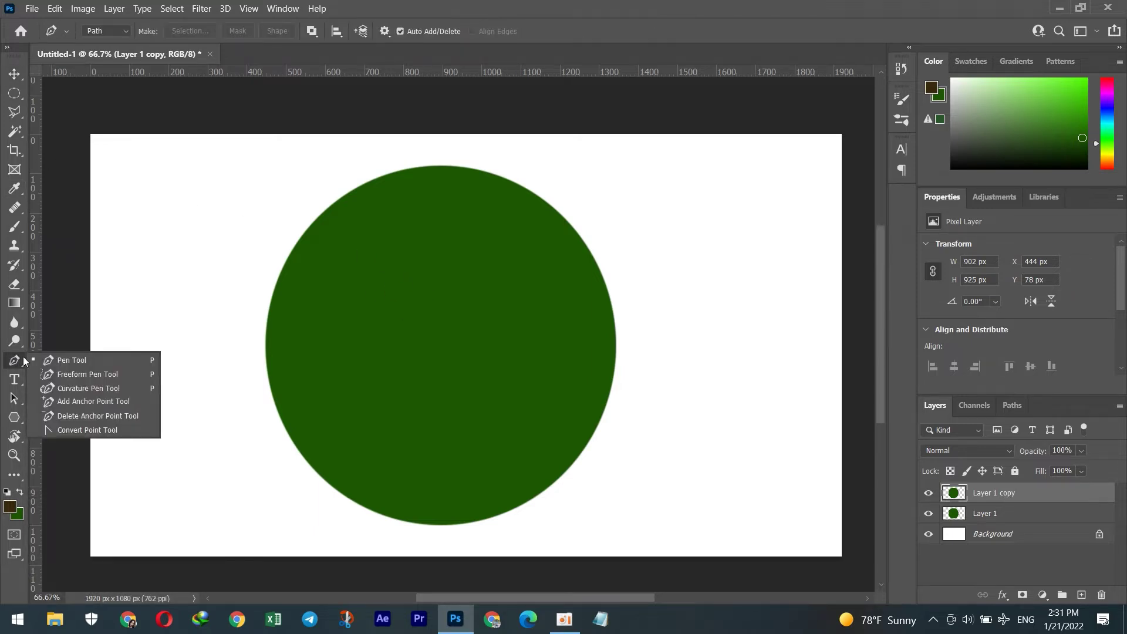
pyautogui.click(69, 360)
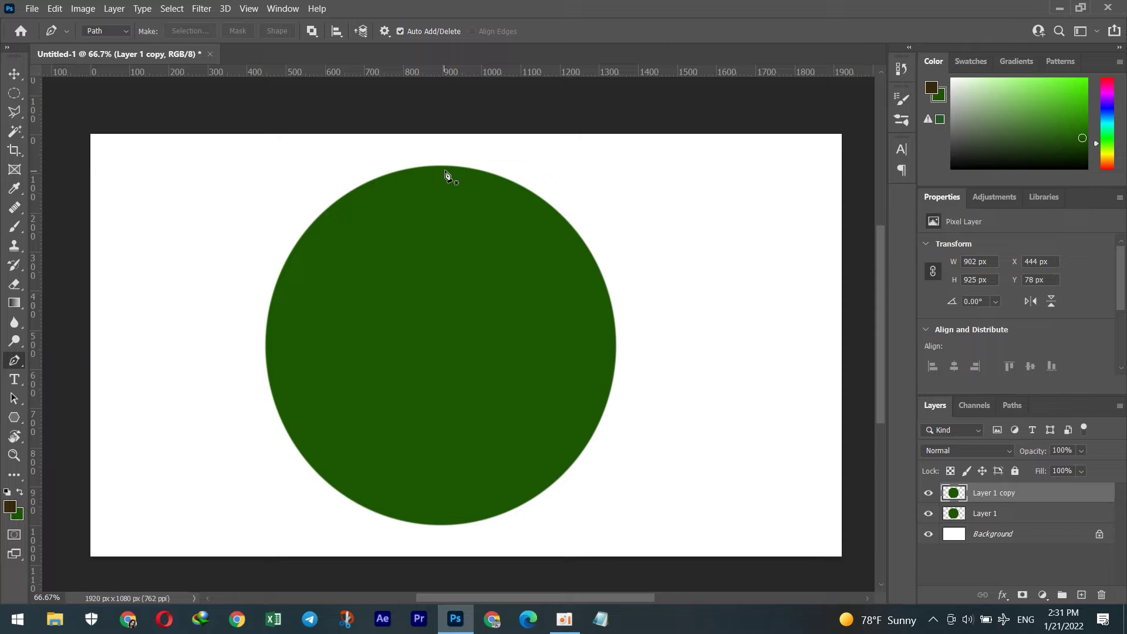
pyautogui.click(436, 524)
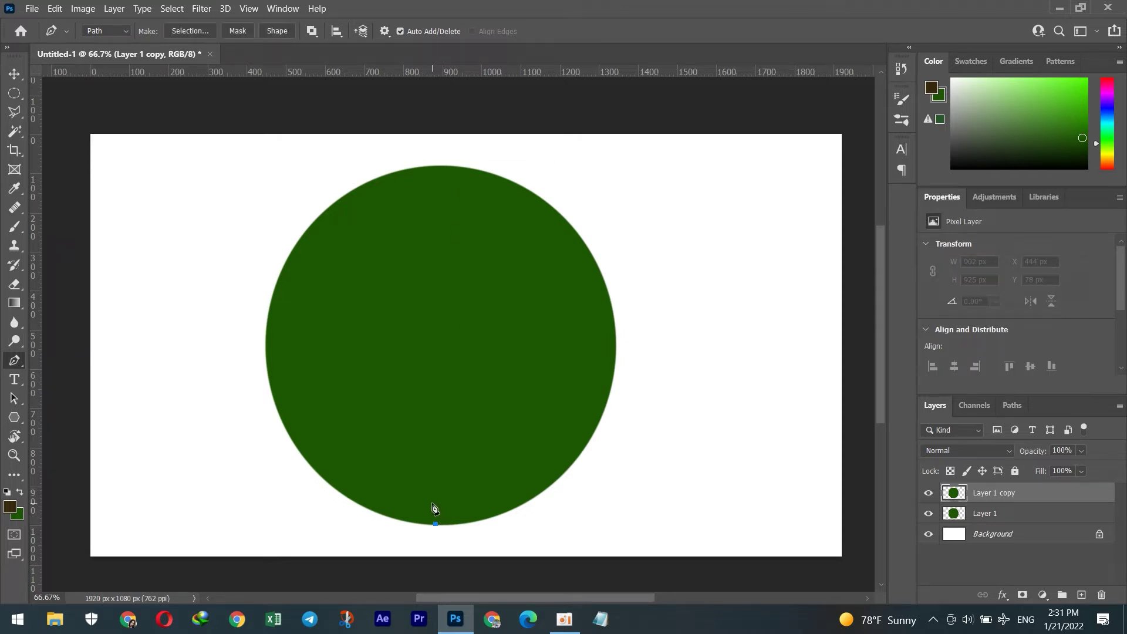
pyautogui.click(430, 501)
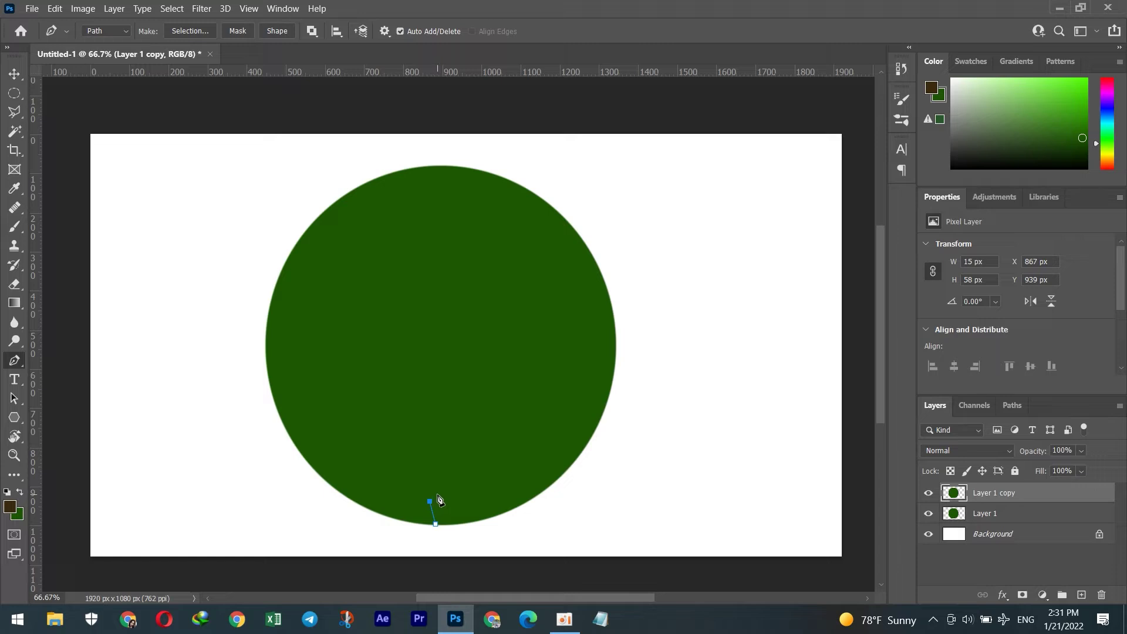
pyautogui.hotkey('ctrl', 'z')
pyautogui.hotkey('ctrl', 'z')
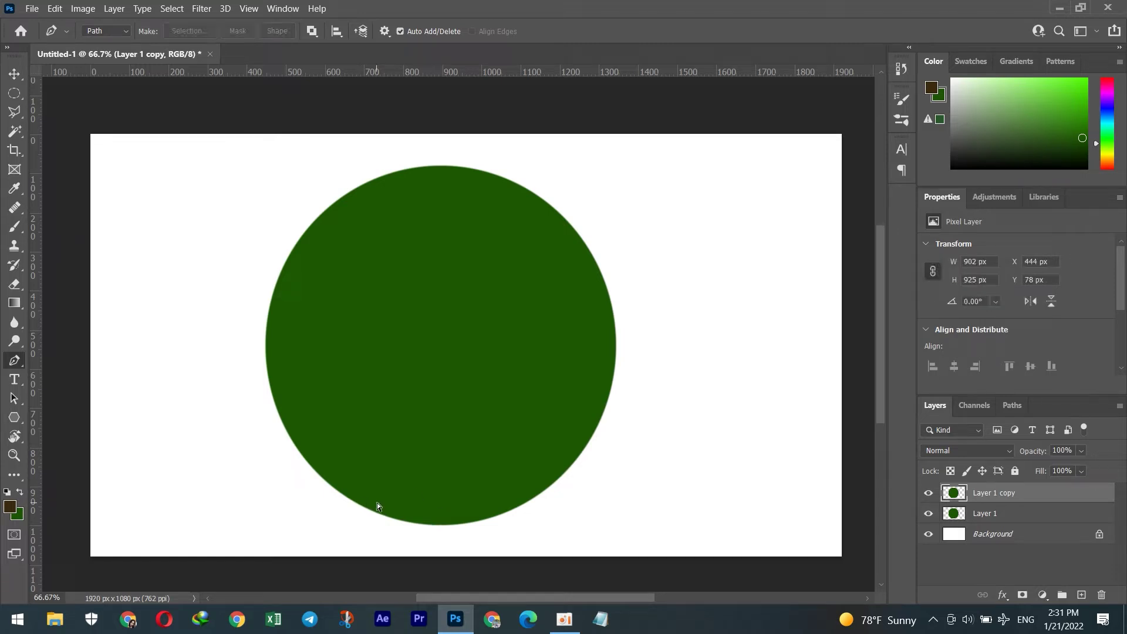
# Draw a closed, narrow jagged stripe path along the circle's left side, about 210 by 645 px, and convert it to a selection.
pyautogui.click(290, 435)
pyautogui.click(288, 398)
pyautogui.click(287, 384)
pyautogui.click(294, 372)
pyautogui.click(293, 358)
pyautogui.click(295, 345)
pyautogui.click(297, 317)
pyautogui.click(314, 295)
pyautogui.click(307, 285)
pyautogui.click(310, 272)
pyautogui.click(319, 262)
pyautogui.click(331, 254)
pyautogui.click(327, 243)
pyautogui.click(332, 228)
pyautogui.click(343, 218)
pyautogui.click(342, 207)
pyautogui.click(346, 196)
pyautogui.click(361, 186)
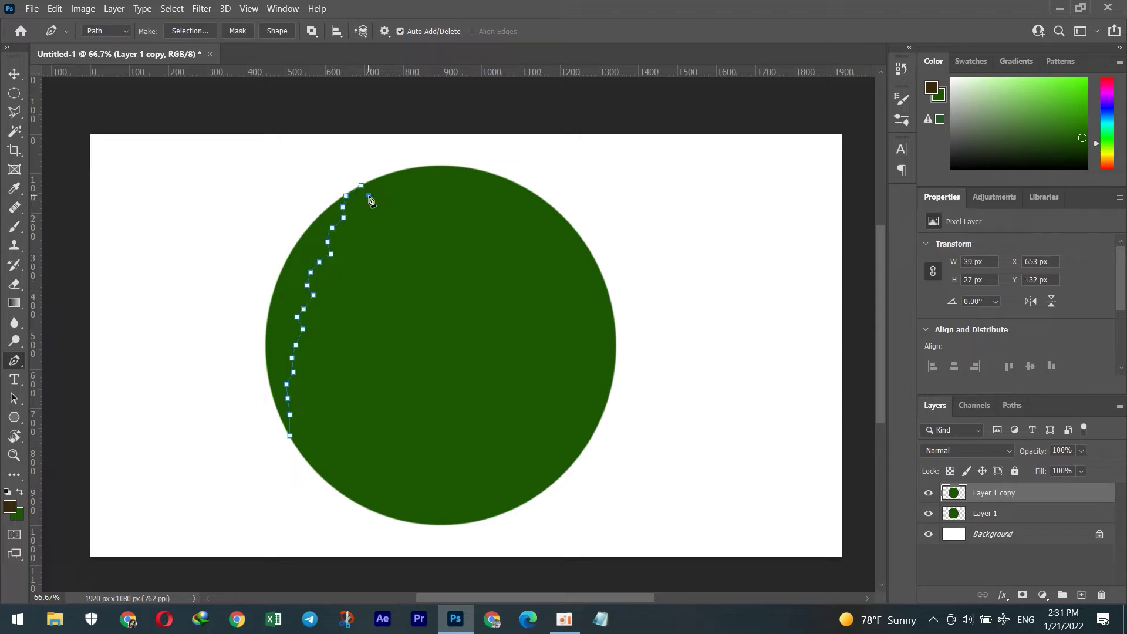
pyautogui.click(355, 239)
pyautogui.click(350, 241)
pyautogui.click(343, 246)
pyautogui.click(342, 263)
pyautogui.click(332, 272)
pyautogui.click(327, 274)
pyautogui.click(326, 290)
pyautogui.click(317, 308)
pyautogui.click(315, 324)
pyautogui.click(310, 334)
pyautogui.click(308, 351)
pyautogui.click(309, 363)
pyautogui.click(306, 371)
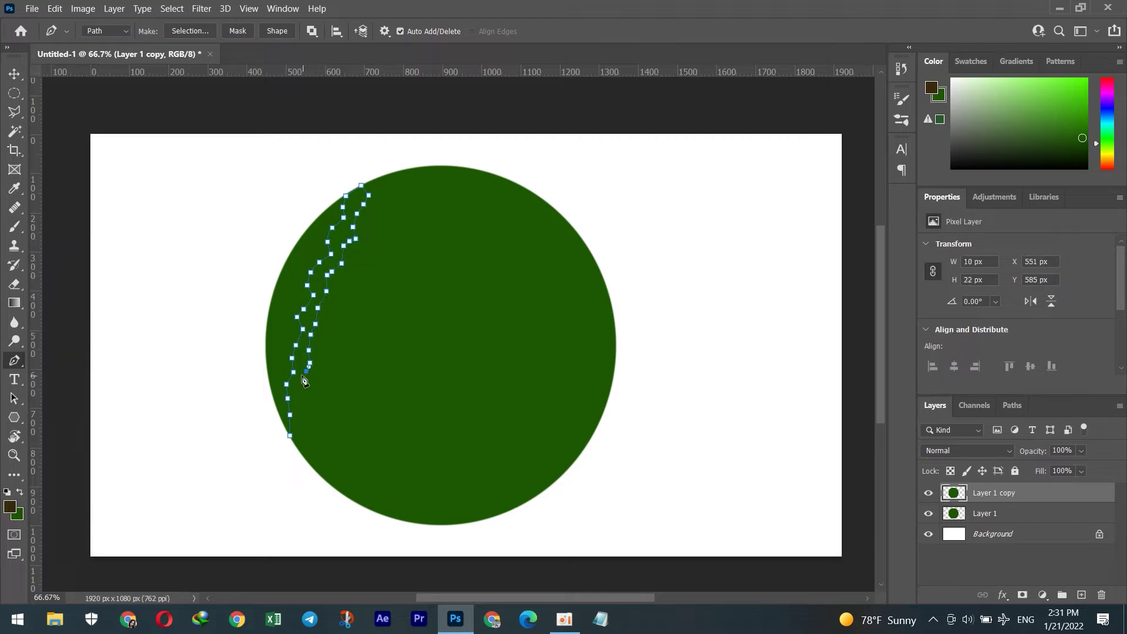
pyautogui.click(298, 417)
pyautogui.click(297, 427)
pyautogui.click(290, 437)
pyautogui.hotkey('ctrl', 'Return')
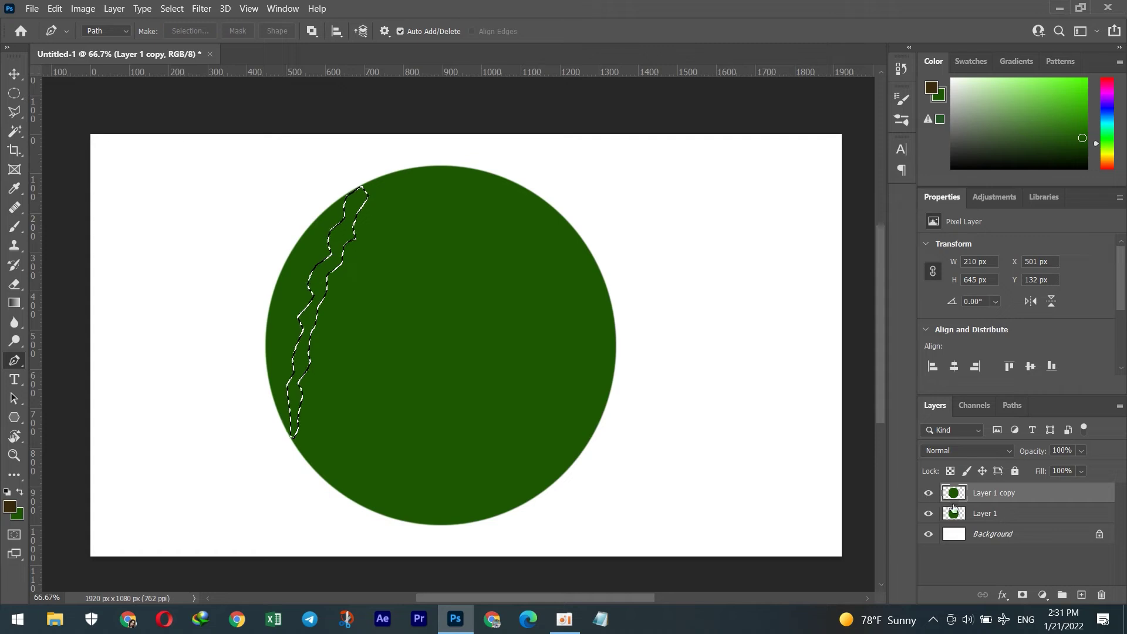
# Fill the jagged stripe selection with very dark green 0d2005 on a new layer and deselect it.
pyautogui.click(1082, 595)
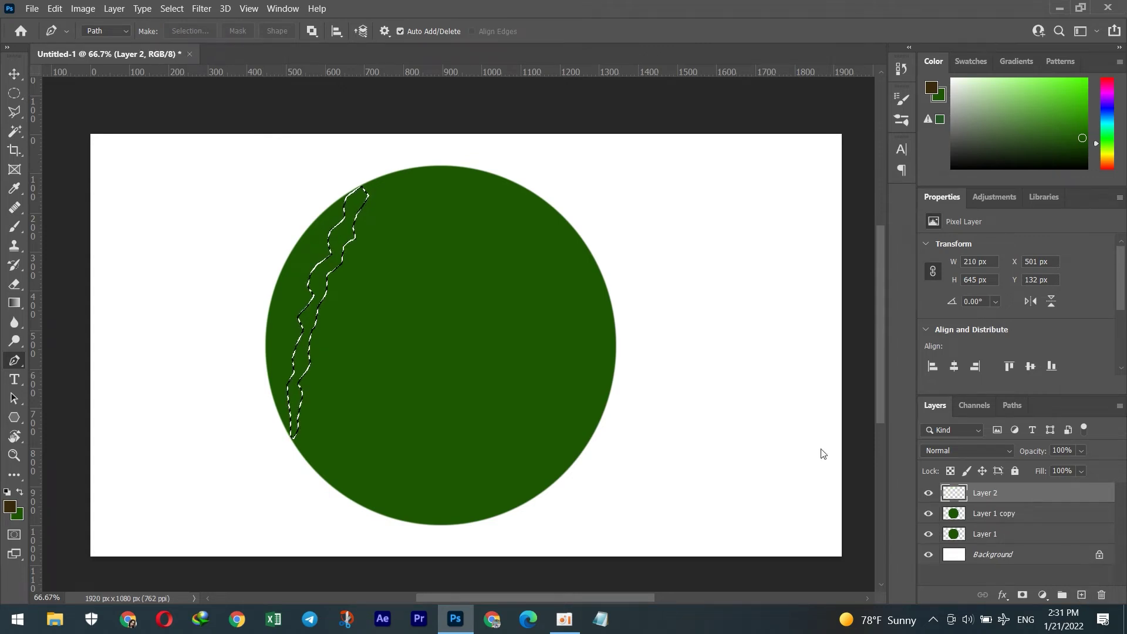
pyautogui.click(18, 515)
pyautogui.click(613, 339)
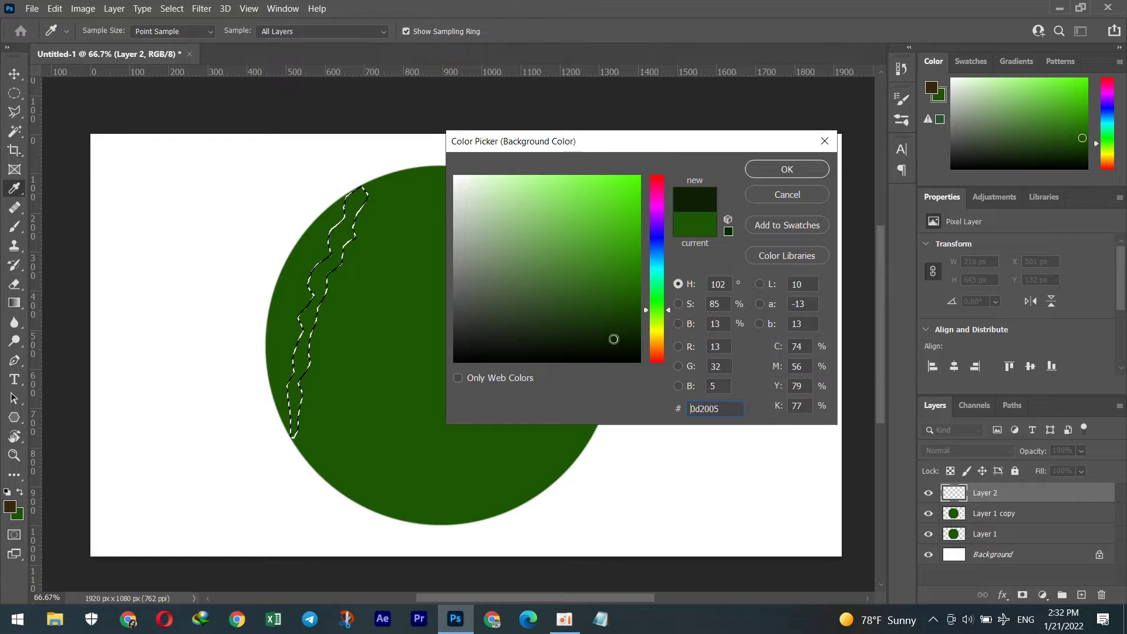
pyautogui.click(787, 170)
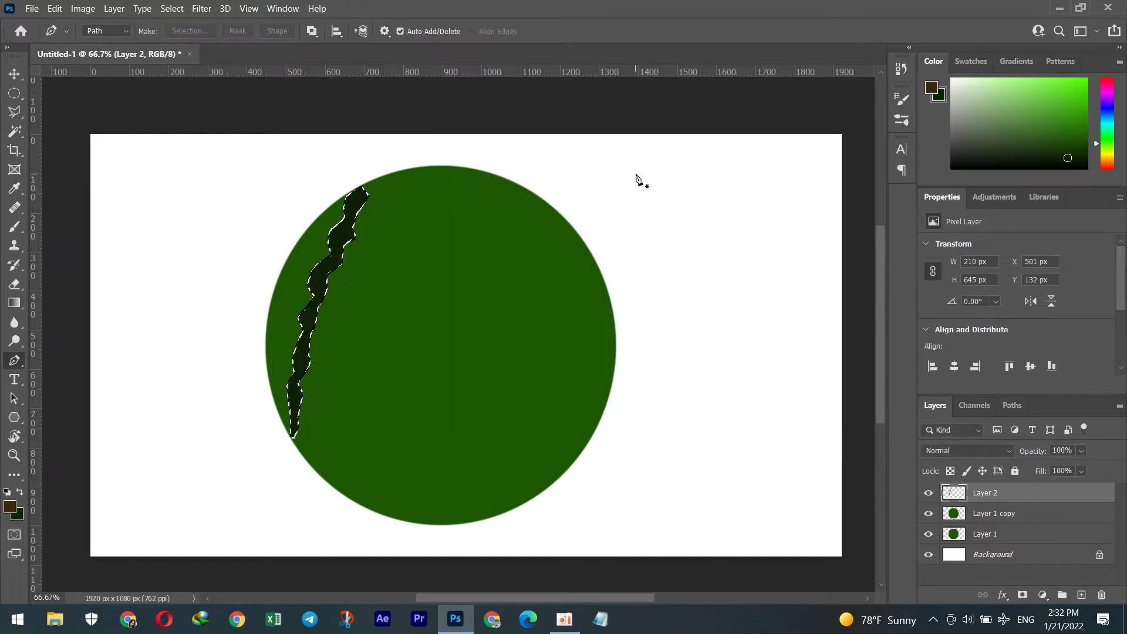
pyautogui.click(13, 74)
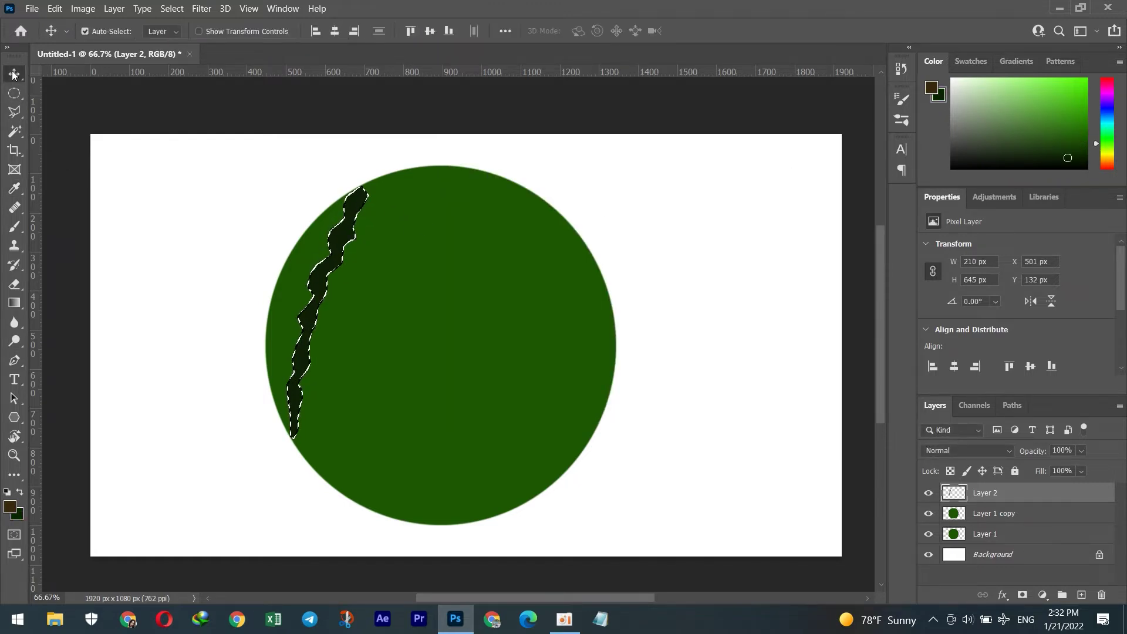
pyautogui.press('ctrl')
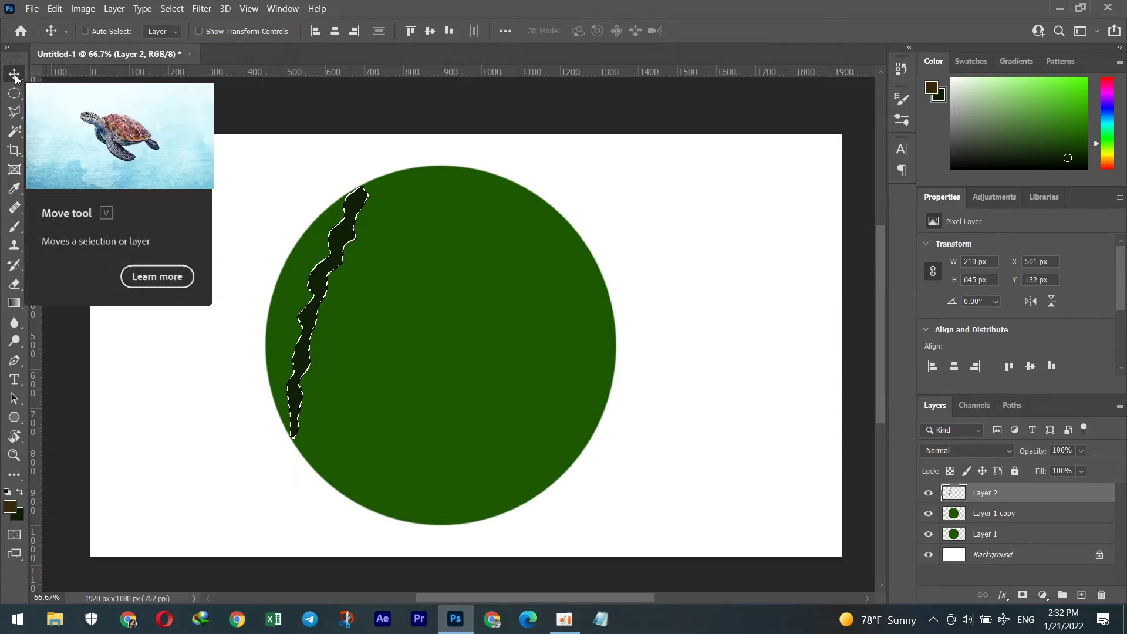
pyautogui.hotkey('ctrl', 'd')
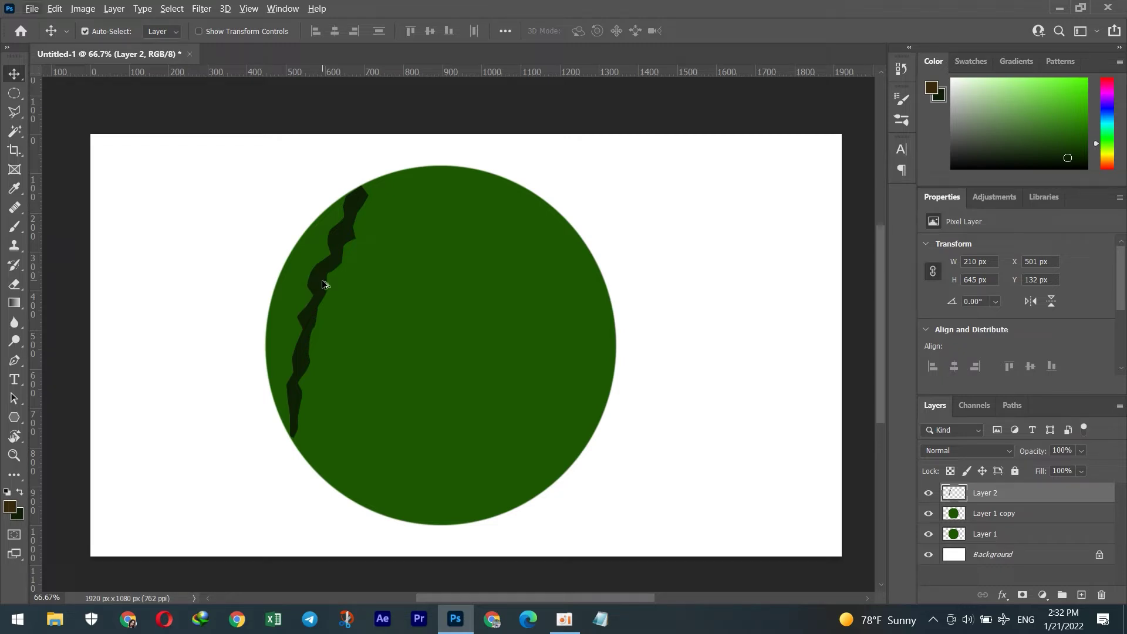
# Replace the dark stripe with a copy of it placed at about X 513 px, Y 156 px.
pyautogui.moveTo(324, 284); pyautogui.dragTo(359, 286)
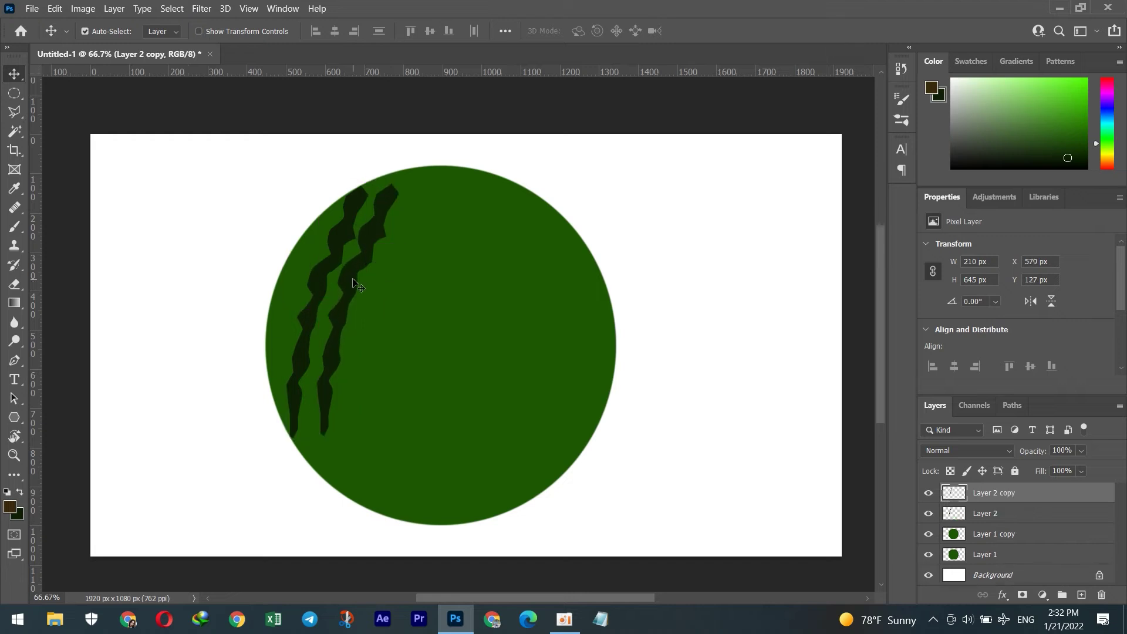
pyautogui.press('Delete')
pyautogui.moveTo(345, 277); pyautogui.dragTo(323, 290)
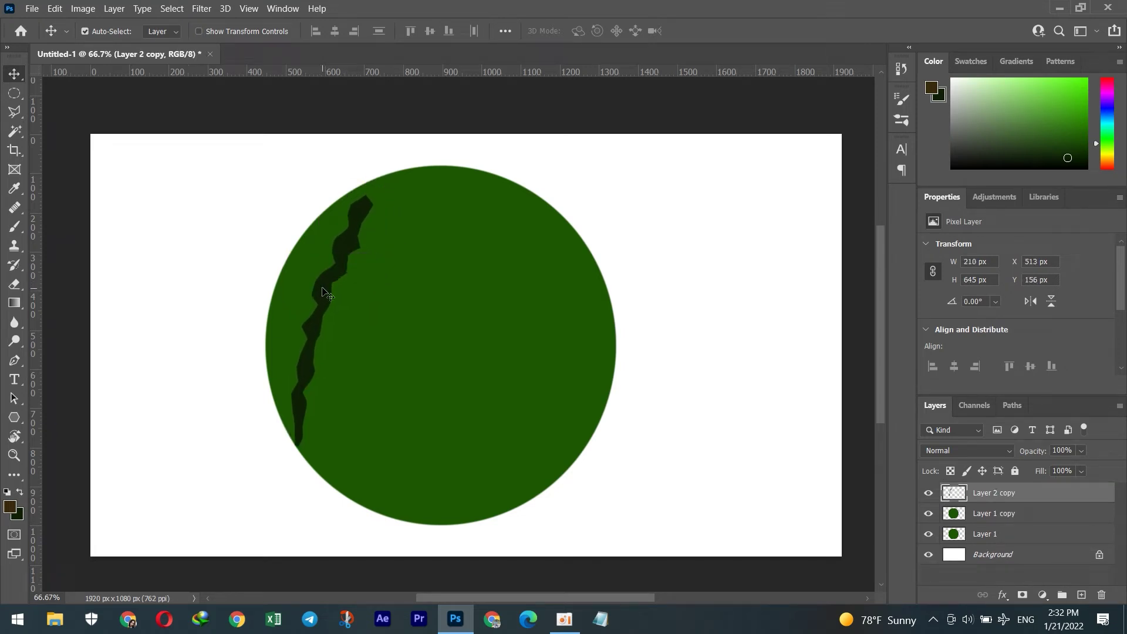
# Warp the dark stripe to about 156 by 706 px so its ends meet the circle's left edge.
pyautogui.hotkey('ctrl', 't')
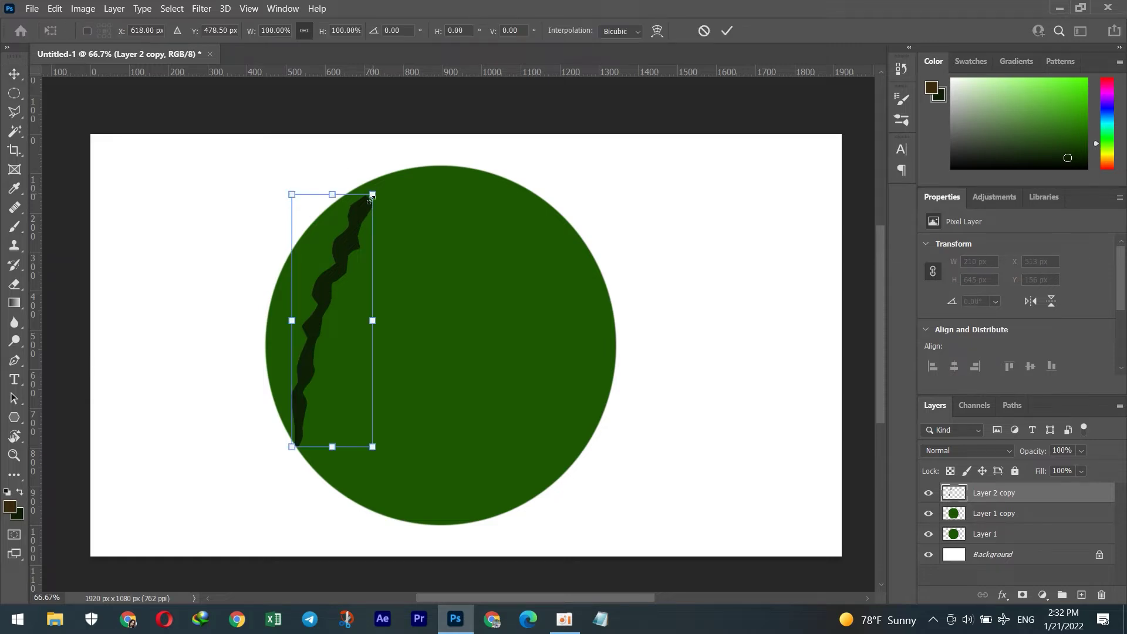
pyautogui.rightClick(330, 234)
pyautogui.click(352, 334)
pyautogui.moveTo(373, 194); pyautogui.dragTo(367, 183)
pyautogui.moveTo(291, 447); pyautogui.dragTo(306, 462)
pyautogui.moveTo(313, 242); pyautogui.dragTo(360, 187)
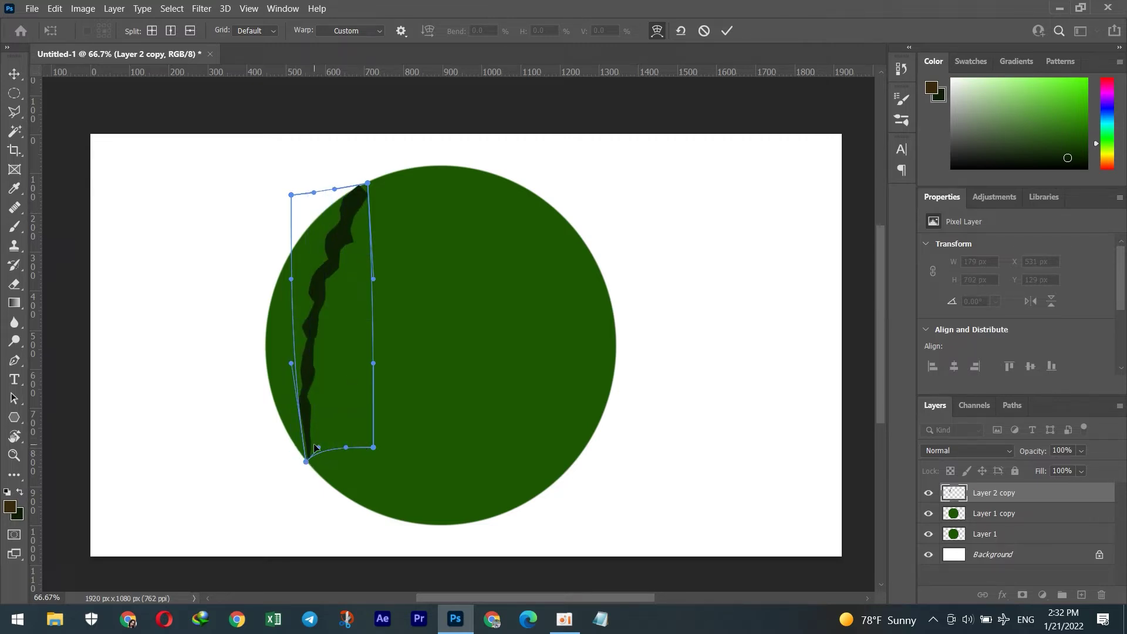
pyautogui.moveTo(327, 366); pyautogui.dragTo(324, 378)
pyautogui.moveTo(318, 447); pyautogui.dragTo(327, 480)
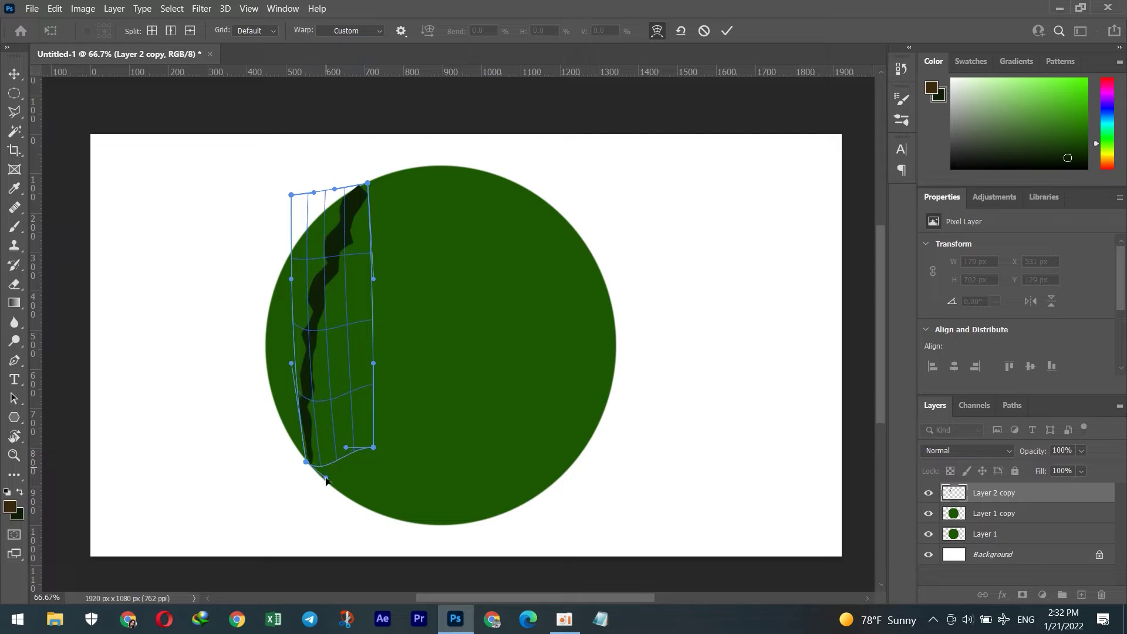
pyautogui.moveTo(368, 183); pyautogui.dragTo(365, 187)
pyautogui.moveTo(342, 330)
pyautogui.mouseDown()
pyautogui.moveTo(343, 351)
pyautogui.moveTo(347, 236)
pyautogui.mouseUp()
pyautogui.moveTo(335, 373); pyautogui.dragTo(342, 379)
pyautogui.moveTo(328, 422); pyautogui.dragTo(336, 403)
pyautogui.press('Return')
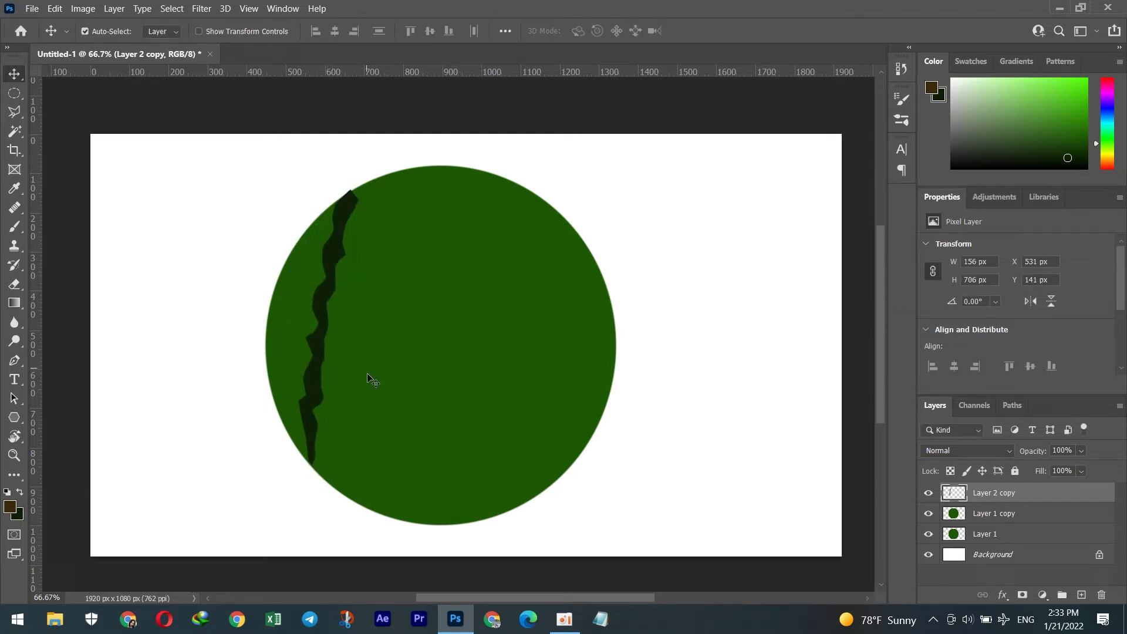
# Draw a closed jagged stripe path beside the existing stripe, about 177 by 840 px spanning the circle's height, and convert it to a selection.
pyautogui.click(22, 358)
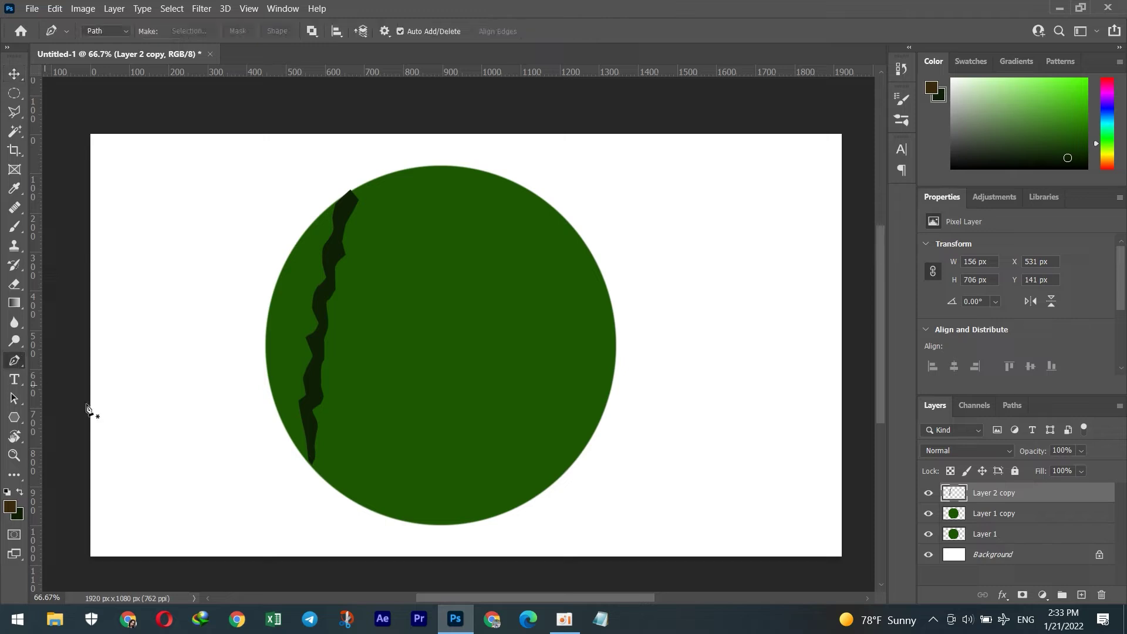
pyautogui.click(349, 496)
pyautogui.click(345, 473)
pyautogui.click(349, 447)
pyautogui.click(352, 438)
pyautogui.click(363, 421)
pyautogui.click(348, 404)
pyautogui.click(357, 395)
pyautogui.click(367, 385)
pyautogui.click(355, 368)
pyautogui.click(360, 347)
pyautogui.click(377, 332)
pyautogui.click(366, 320)
pyautogui.click(376, 303)
pyautogui.click(384, 293)
pyautogui.click(369, 275)
pyautogui.click(381, 257)
pyautogui.click(394, 239)
pyautogui.click(381, 231)
pyautogui.click(386, 221)
pyautogui.click(393, 216)
pyautogui.click(398, 209)
pyautogui.click(396, 203)
pyautogui.click(385, 195)
pyautogui.click(394, 184)
pyautogui.click(397, 177)
pyautogui.click(402, 172)
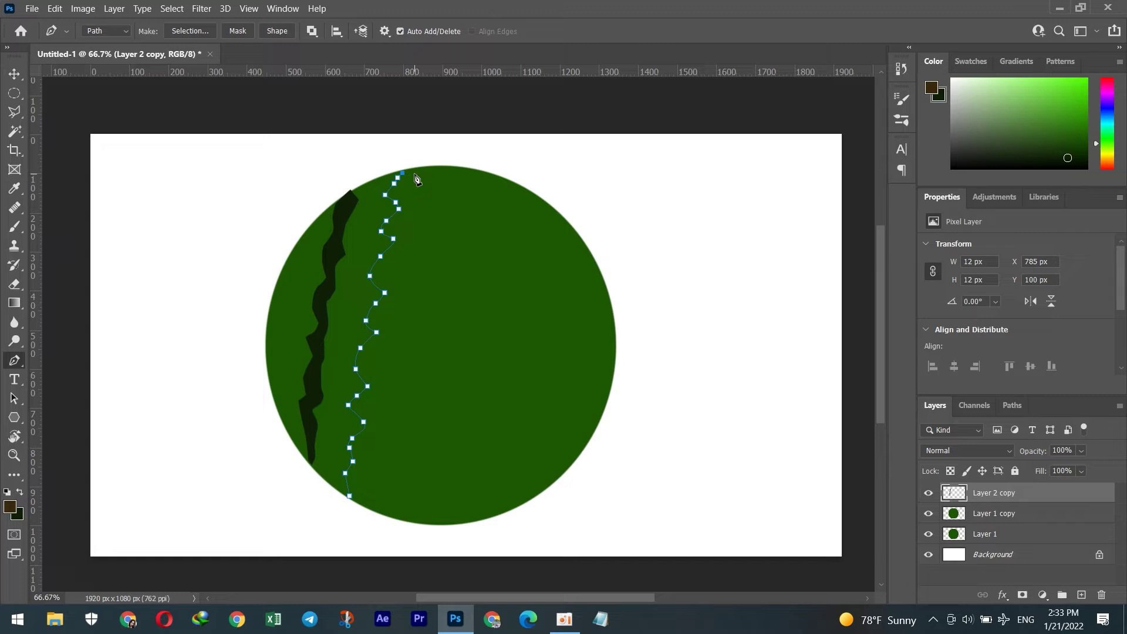
pyautogui.click(414, 170)
pyautogui.click(413, 180)
pyautogui.click(410, 191)
pyautogui.click(409, 198)
pyautogui.click(408, 207)
pyautogui.click(408, 217)
pyautogui.click(404, 221)
pyautogui.click(408, 231)
pyautogui.click(402, 242)
pyautogui.click(401, 253)
pyautogui.click(396, 273)
pyautogui.click(397, 282)
pyautogui.click(391, 294)
pyautogui.click(389, 308)
pyautogui.click(391, 318)
pyautogui.click(390, 326)
pyautogui.click(391, 337)
pyautogui.click(383, 351)
pyautogui.click(383, 364)
pyautogui.click(383, 379)
pyautogui.click(380, 407)
pyautogui.click(379, 424)
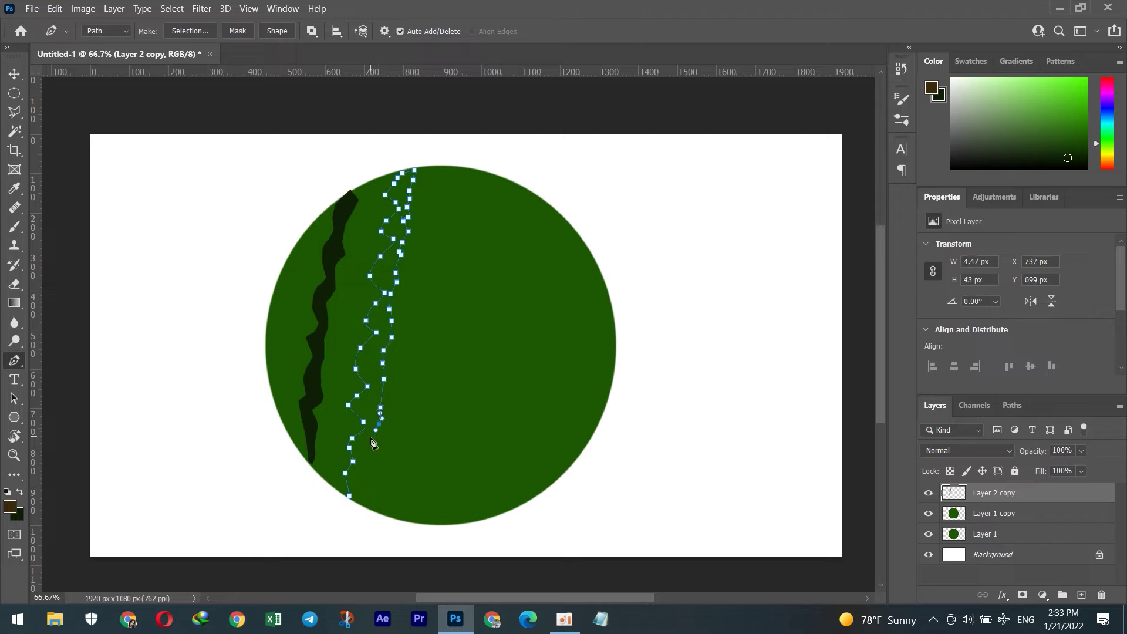
pyautogui.click(375, 449)
pyautogui.click(364, 470)
pyautogui.click(359, 493)
pyautogui.hotkey('ctrl', 'Return')
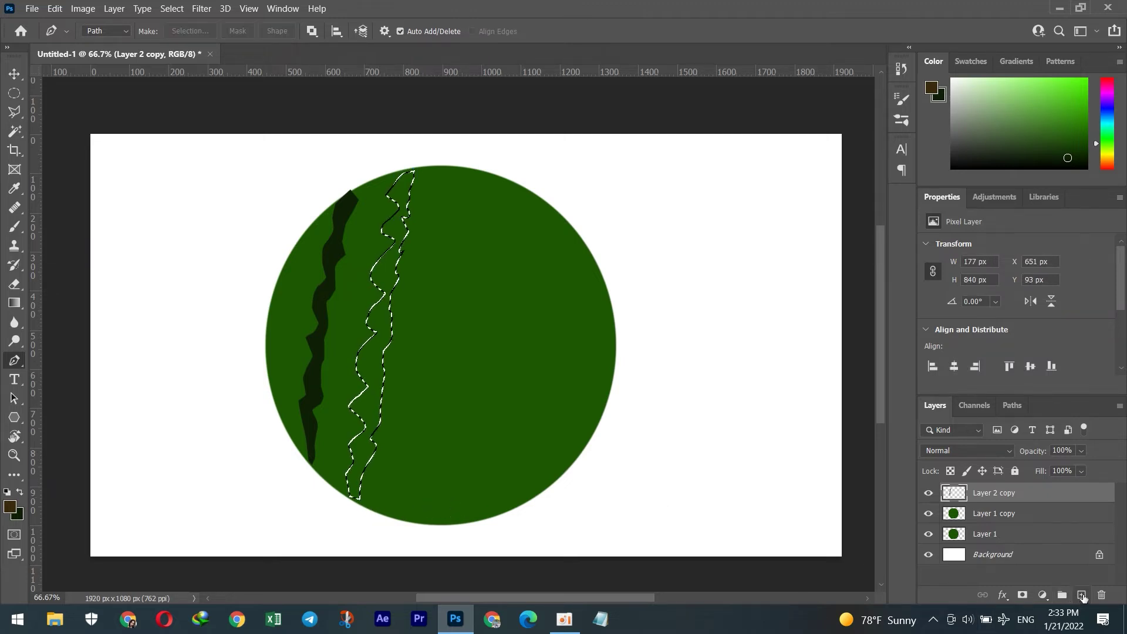
# Fill the second jagged stripe selection with very dark green on a new layer and deselect it.
pyautogui.hotkey('ctrl', 'shift', 'alt', 'n')
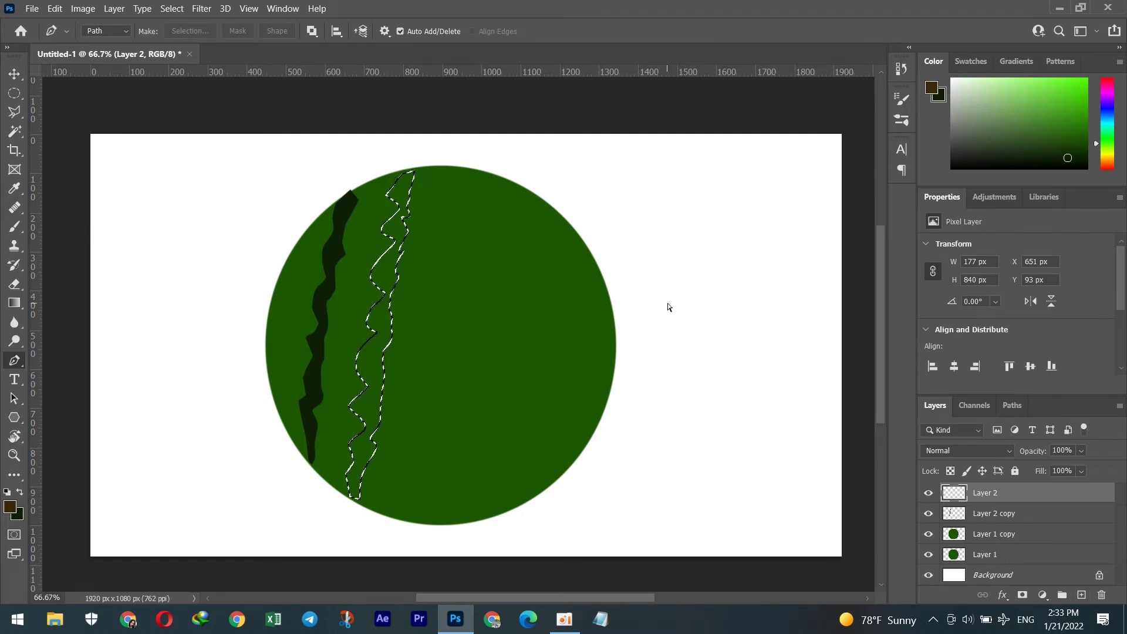
pyautogui.hotkey('alt', 'BackSpace')
pyautogui.hotkey('ctrl', 'd')
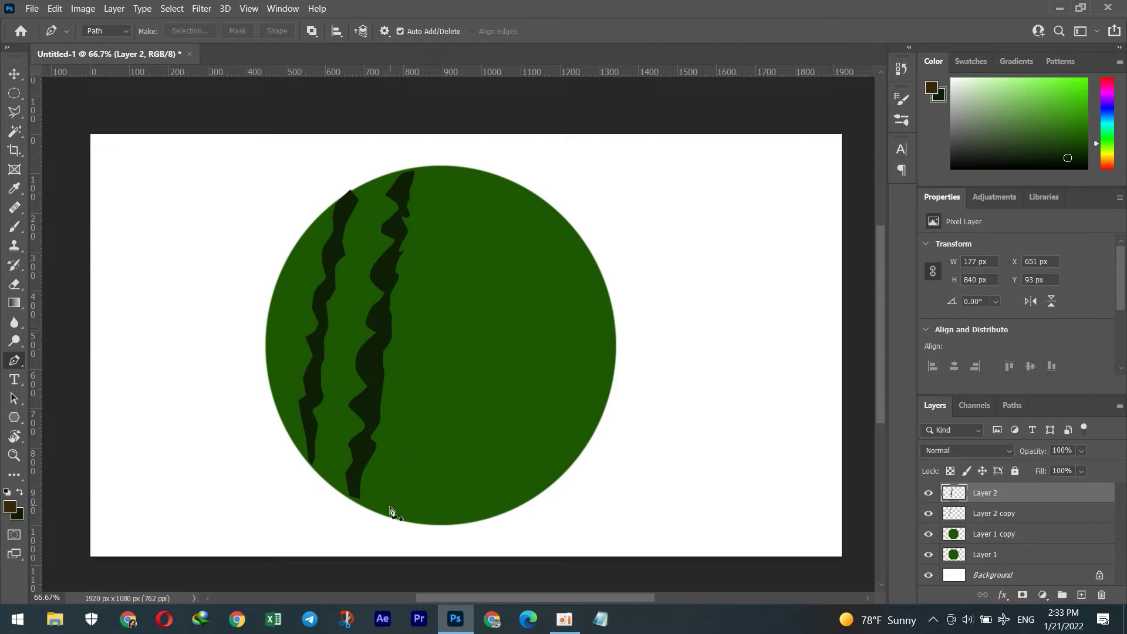
# Draw a closed jagged stripe path just right of the circle's centre, about 124 by 902 px, and convert it to a selection.
pyautogui.click(441, 520)
pyautogui.click(443, 504)
pyautogui.click(452, 485)
pyautogui.click(441, 475)
pyautogui.click(448, 470)
pyautogui.click(465, 472)
pyautogui.click(464, 461)
pyautogui.click(462, 449)
pyautogui.click(459, 465)
pyautogui.click(455, 434)
pyautogui.click(468, 422)
pyautogui.click(464, 406)
pyautogui.click(463, 349)
pyautogui.click(463, 335)
pyautogui.click(476, 314)
pyautogui.click(467, 295)
pyautogui.click(466, 286)
pyautogui.click(474, 277)
pyautogui.click(473, 268)
pyautogui.click(467, 250)
pyautogui.click(474, 240)
pyautogui.click(473, 232)
pyautogui.click(465, 224)
pyautogui.click(469, 219)
pyautogui.click(468, 198)
pyautogui.click(466, 184)
pyautogui.click(466, 170)
pyautogui.click(475, 179)
pyautogui.click(485, 169)
pyautogui.click(485, 180)
pyautogui.click(482, 191)
pyautogui.click(479, 203)
pyautogui.click(484, 213)
pyautogui.click(481, 229)
pyautogui.click(485, 248)
pyautogui.click(483, 263)
pyautogui.click(488, 283)
pyautogui.click(484, 304)
pyautogui.click(485, 317)
pyautogui.click(479, 332)
pyautogui.click(480, 354)
pyautogui.click(475, 371)
pyautogui.click(475, 391)
pyautogui.click(475, 405)
pyautogui.click(474, 425)
pyautogui.click(480, 452)
pyautogui.click(472, 464)
pyautogui.click(468, 480)
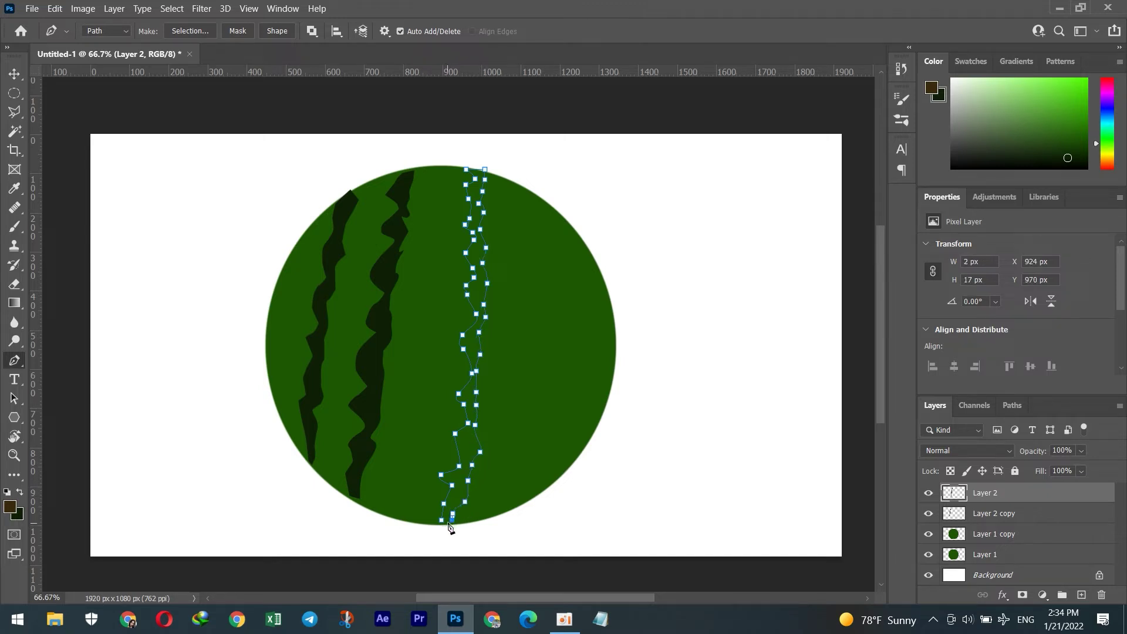
pyautogui.hotkey('ctrl', 'Return')
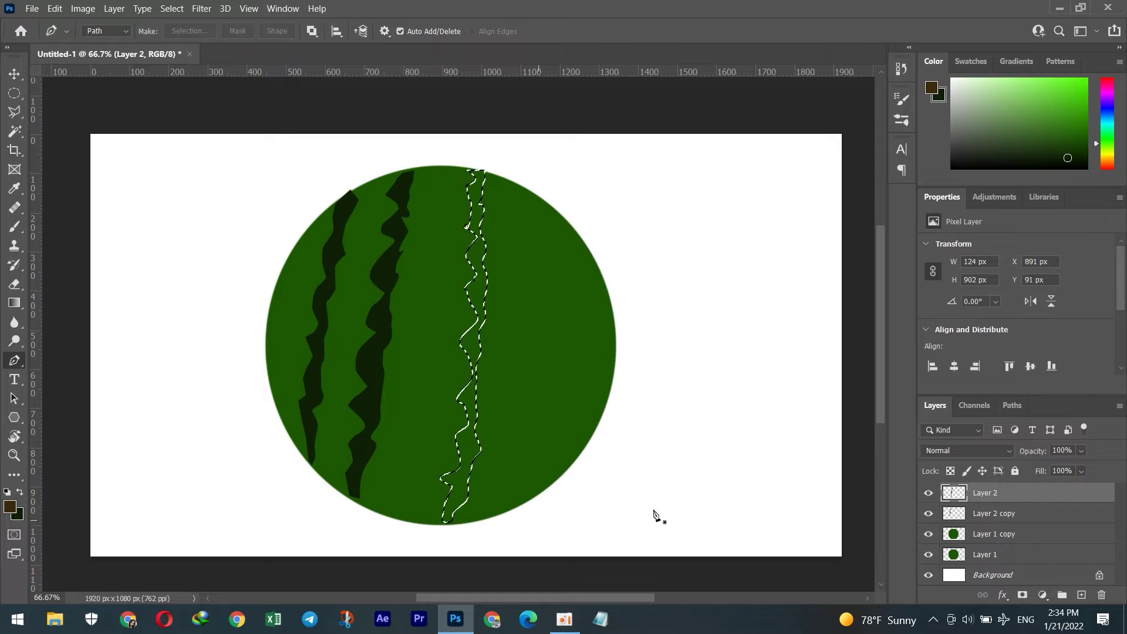
# Fill the near-centre stripe selection with very dark green on a new layer and deselect it.
pyautogui.click(1079, 596)
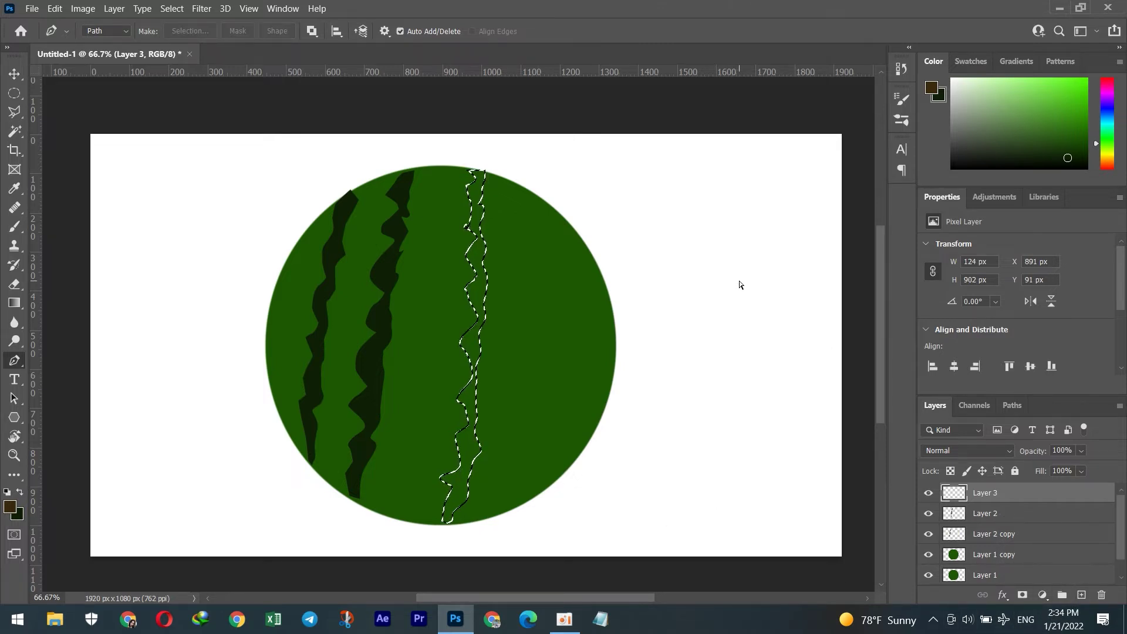
pyautogui.hotkey('alt', 'BackSpace')
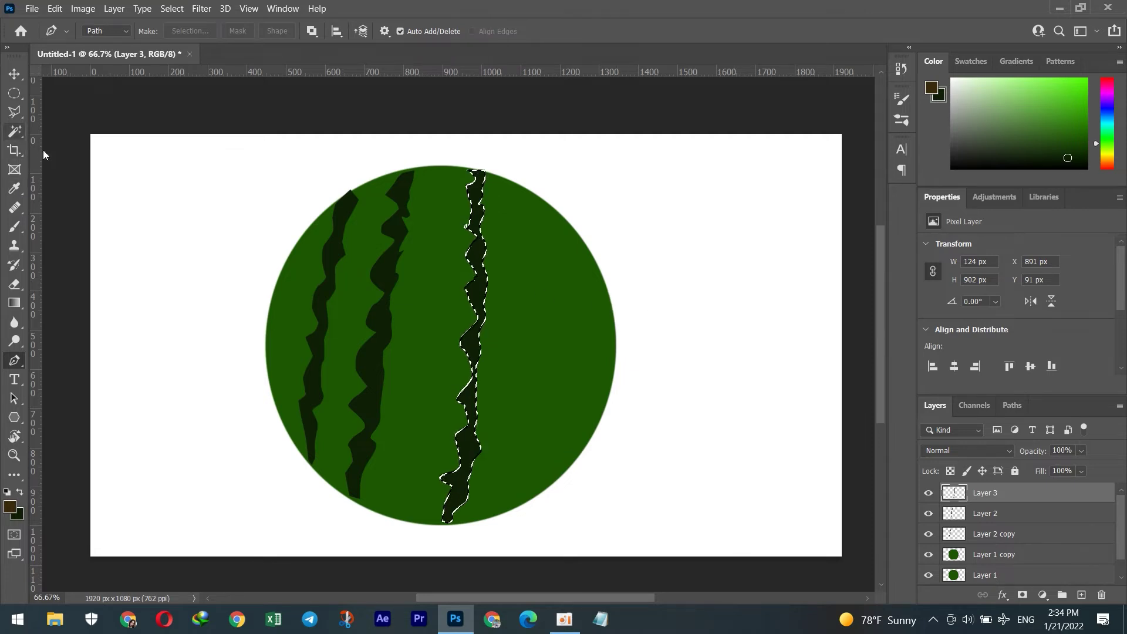
pyautogui.hotkey('ctrl', 'd')
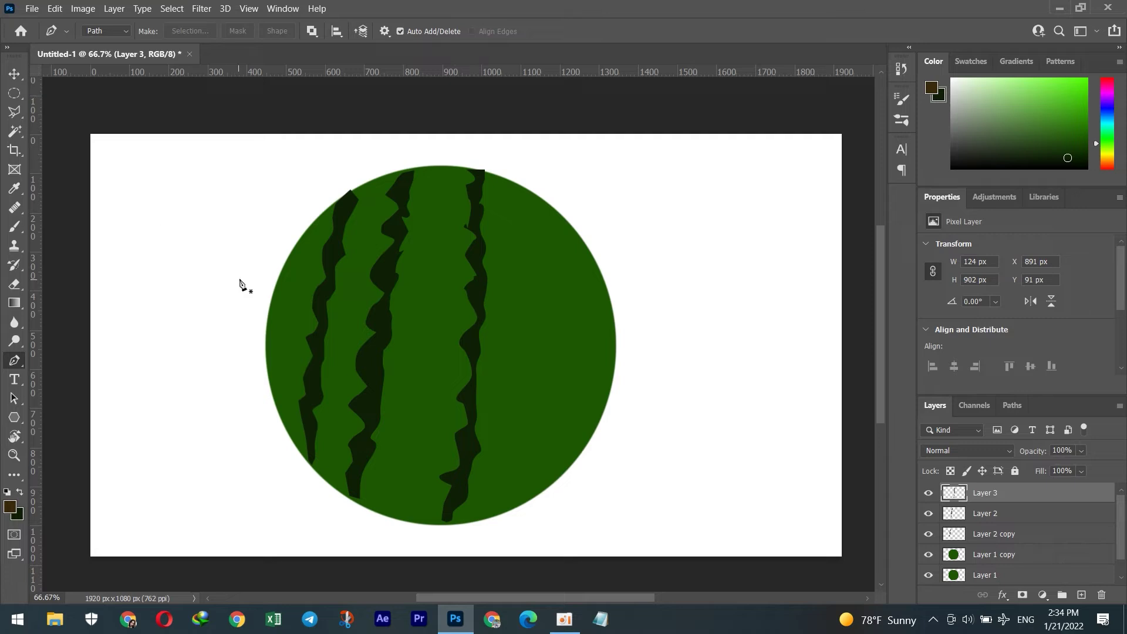
# Warp the second stripe to about 211 by 847 px so it bulges towards the circle's left side and its ends meet the edge.
pyautogui.click(13, 73)
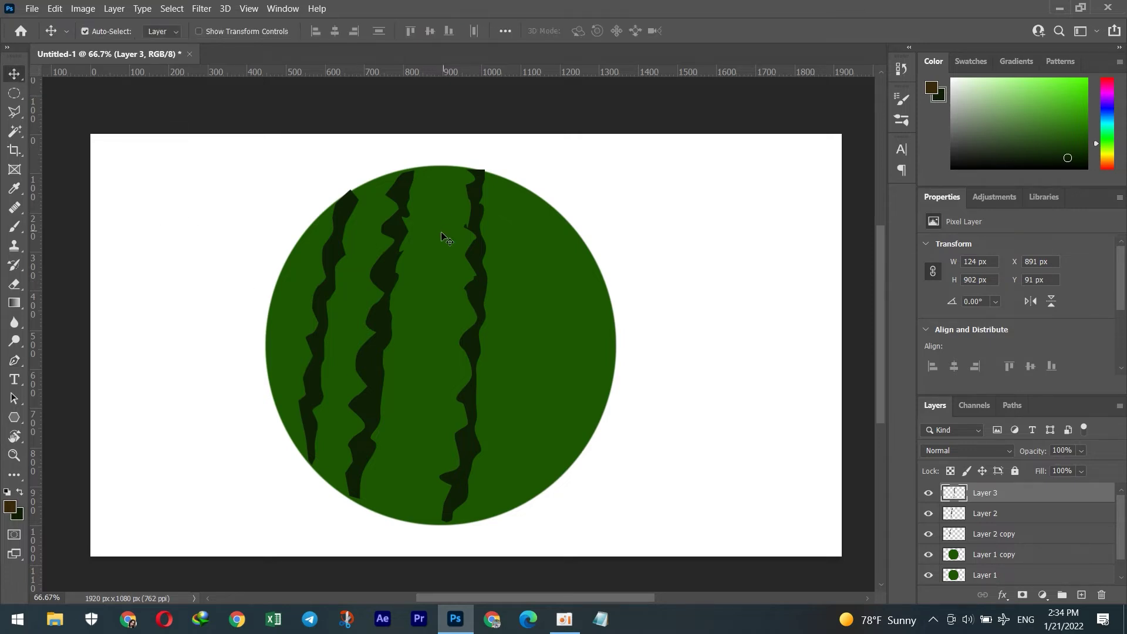
pyautogui.click(402, 232)
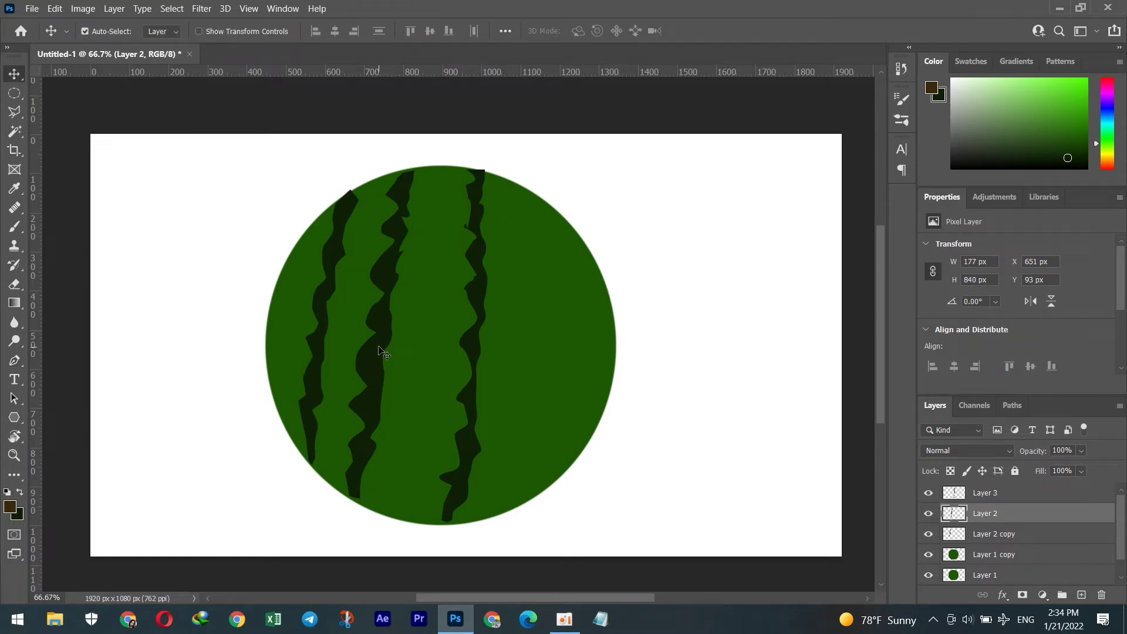
pyautogui.hotkey('ctrl', 't')
pyautogui.rightClick(353, 270)
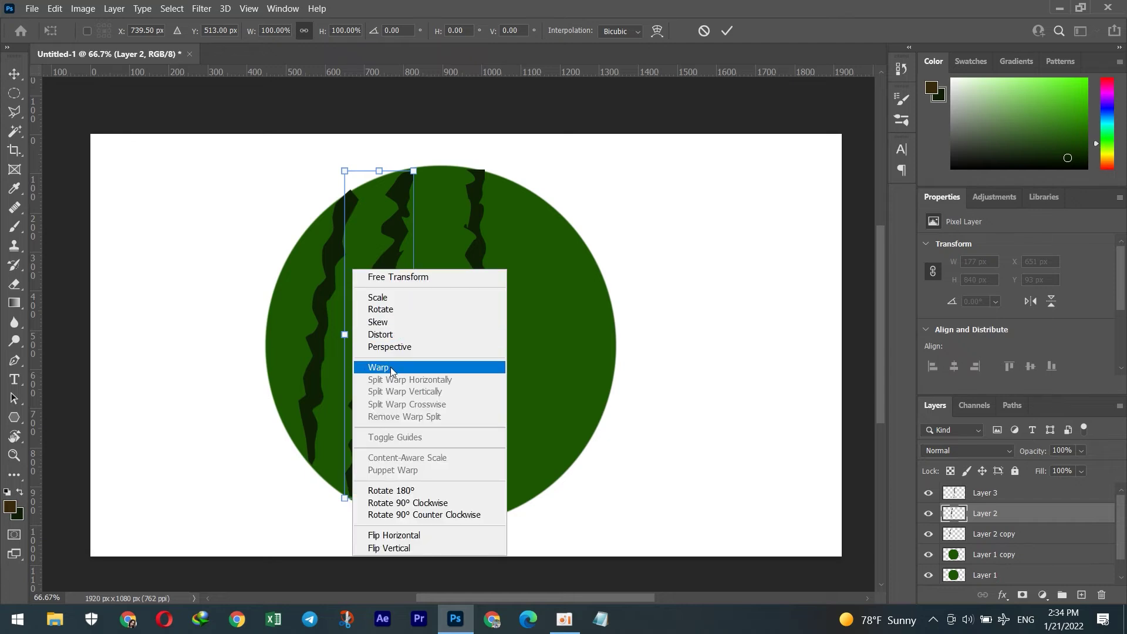
pyautogui.click(391, 369)
pyautogui.moveTo(414, 280); pyautogui.dragTo(373, 354)
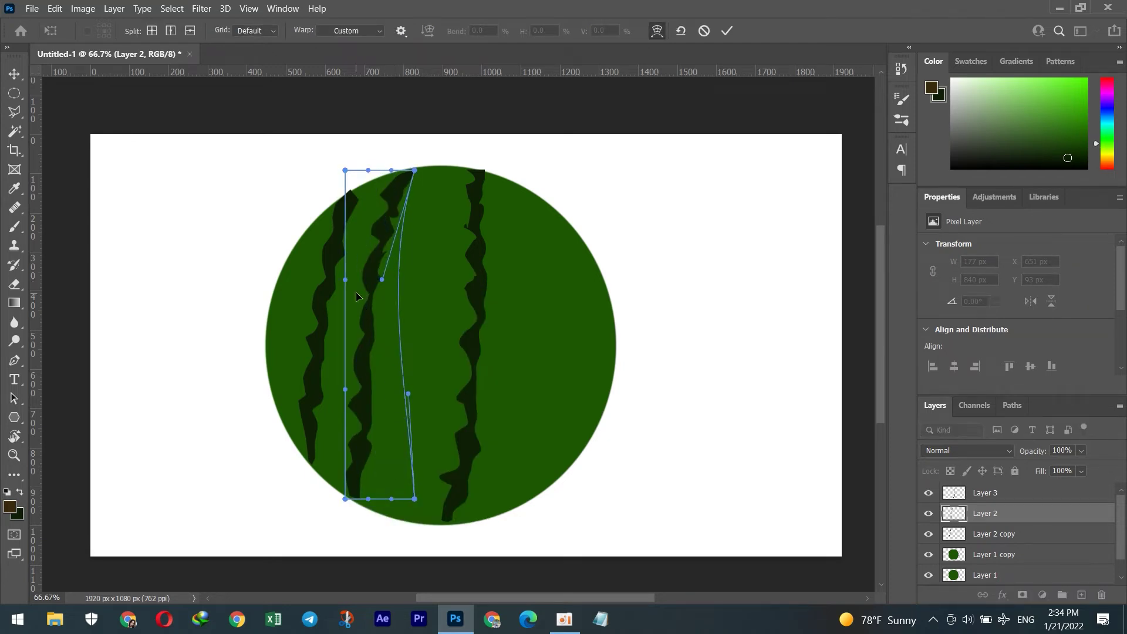
pyautogui.moveTo(356, 296); pyautogui.dragTo(372, 328)
pyautogui.moveTo(366, 224); pyautogui.dragTo(346, 410)
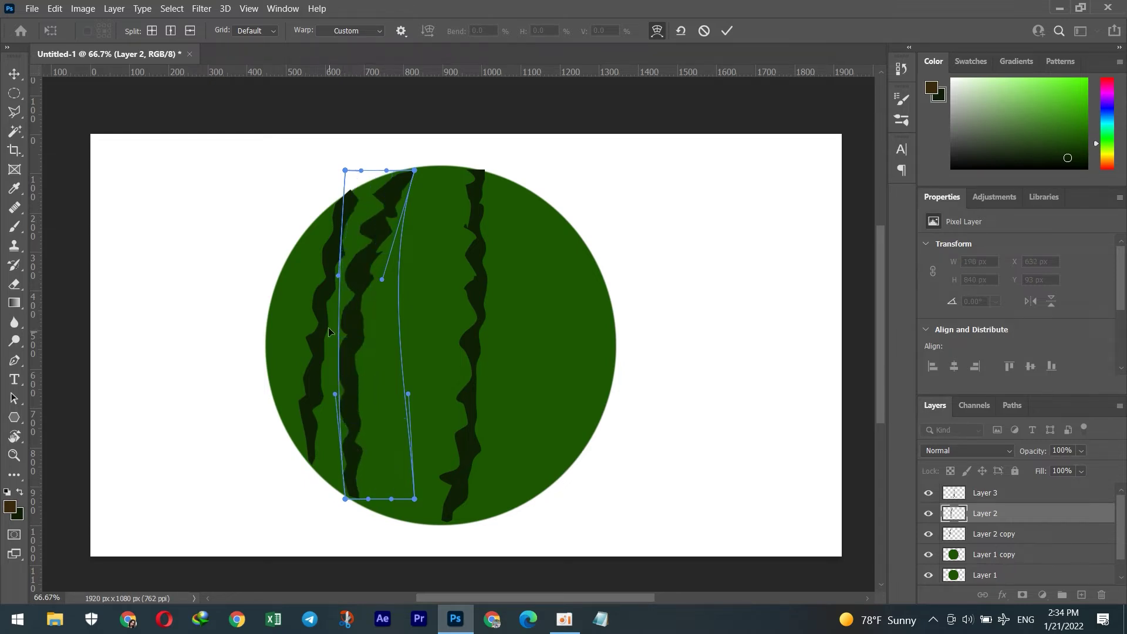
pyautogui.moveTo(416, 171); pyautogui.dragTo(422, 169)
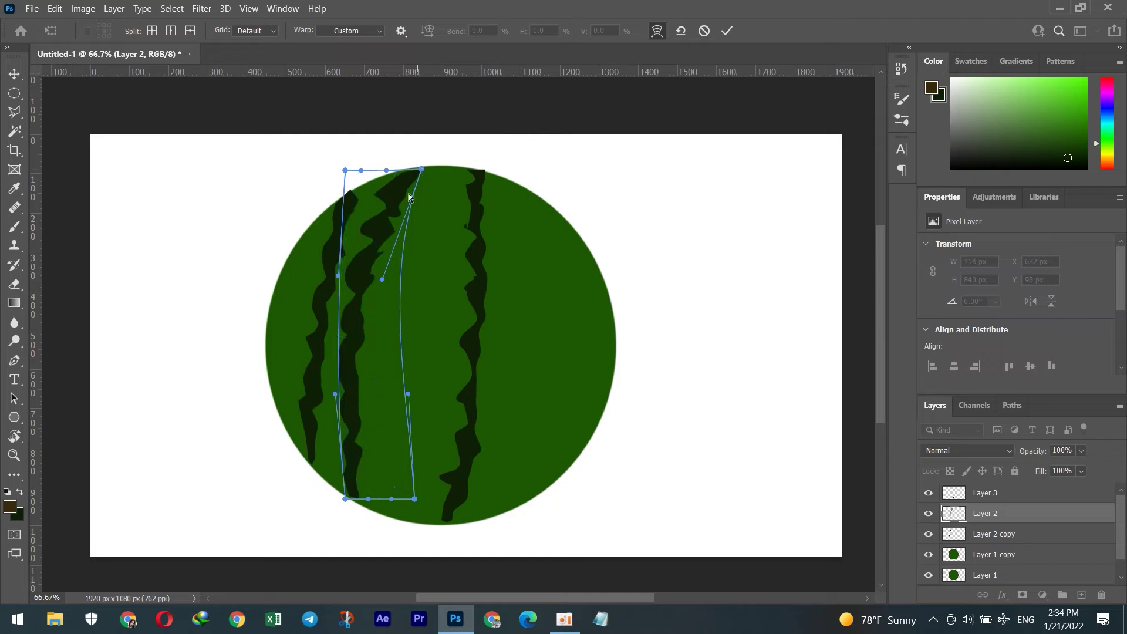
pyautogui.moveTo(351, 500); pyautogui.dragTo(352, 503)
pyautogui.press('Return')
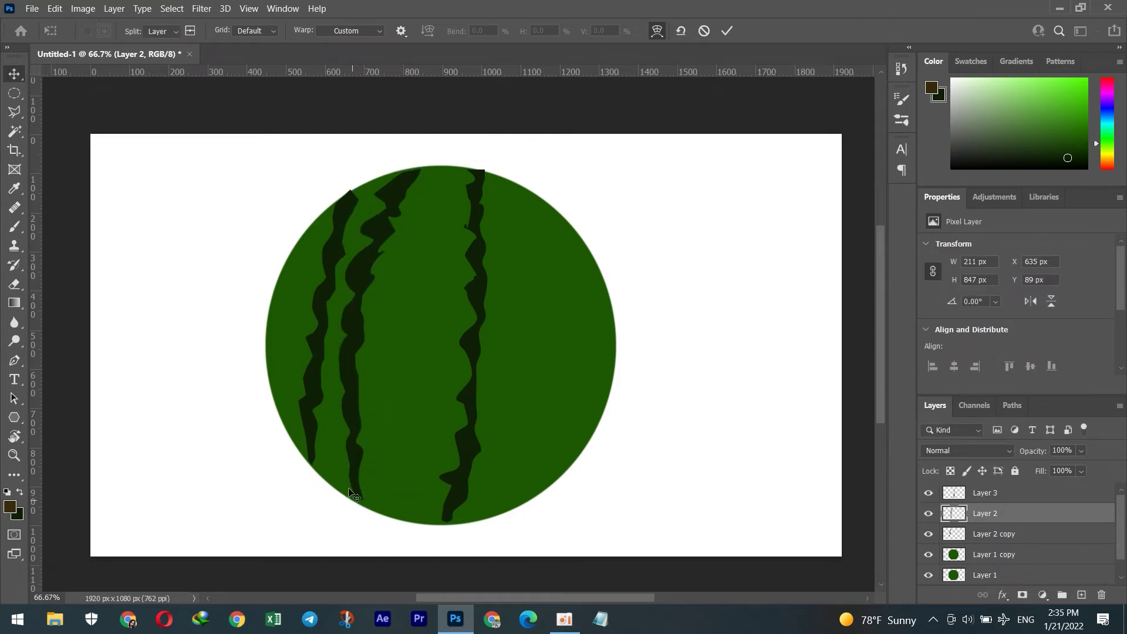
# Warp the leftmost stripe to about 168 by 726 px so it curves parallel to the circle's left edge.
pyautogui.keyDown('ctrl'); pyautogui.click(326, 311); pyautogui.keyUp('ctrl')
pyautogui.hotkey('ctrl', 't')
pyautogui.rightClick(327, 312)
pyautogui.click(343, 375)
pyautogui.moveTo(360, 192); pyautogui.dragTo(364, 189)
pyautogui.moveTo(313, 299); pyautogui.dragTo(303, 295)
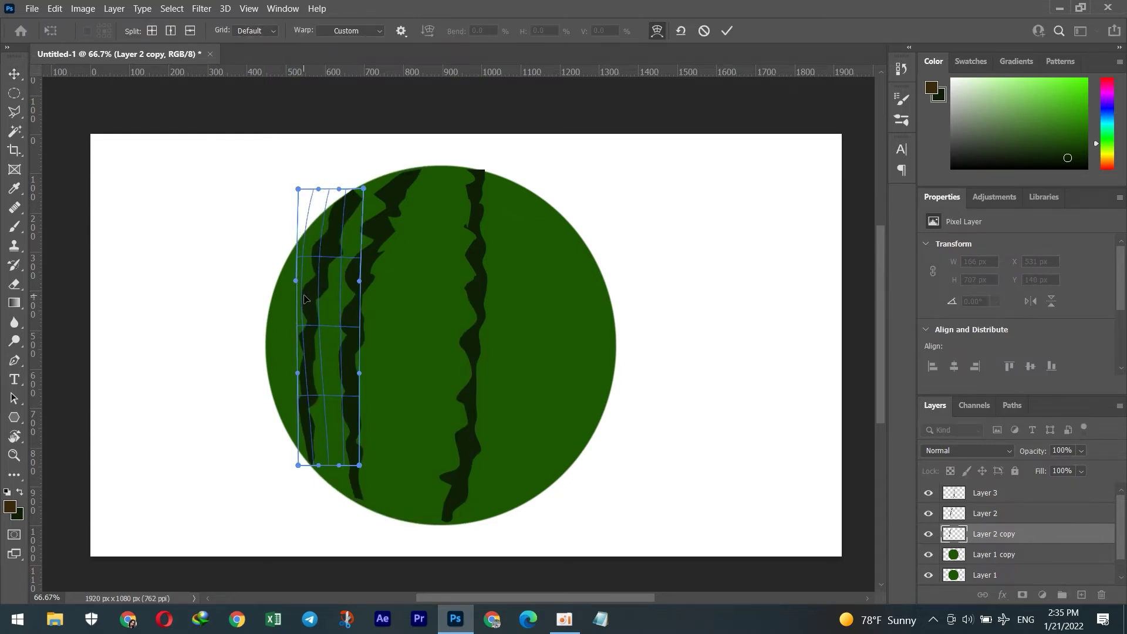
pyautogui.moveTo(317, 416); pyautogui.dragTo(320, 422)
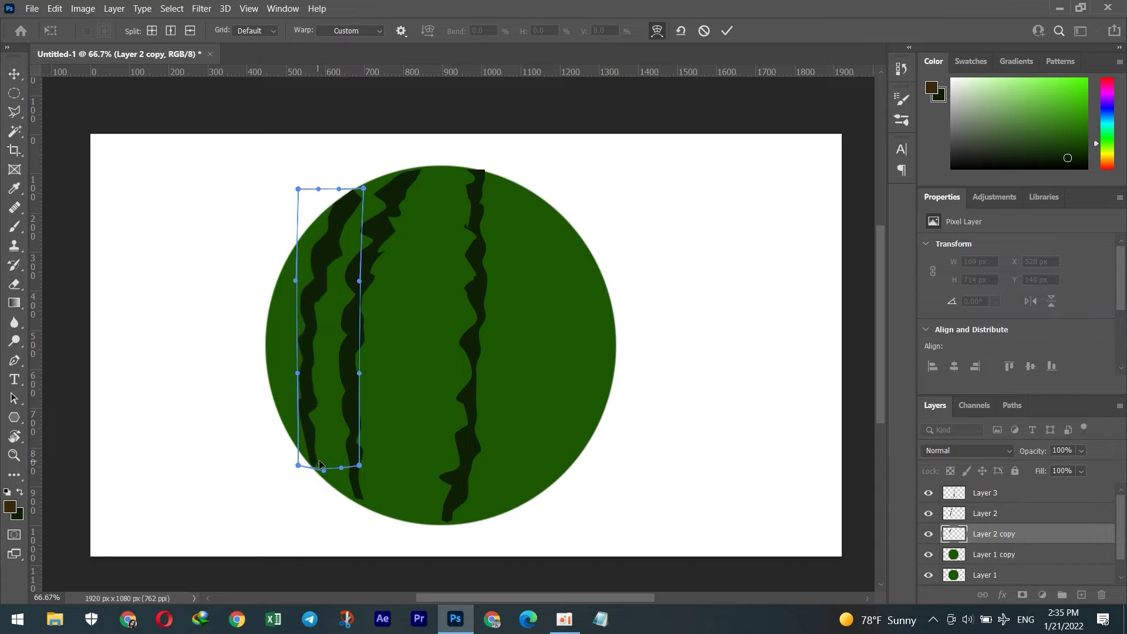
pyautogui.moveTo(324, 469); pyautogui.dragTo(327, 480)
pyautogui.press('Return')
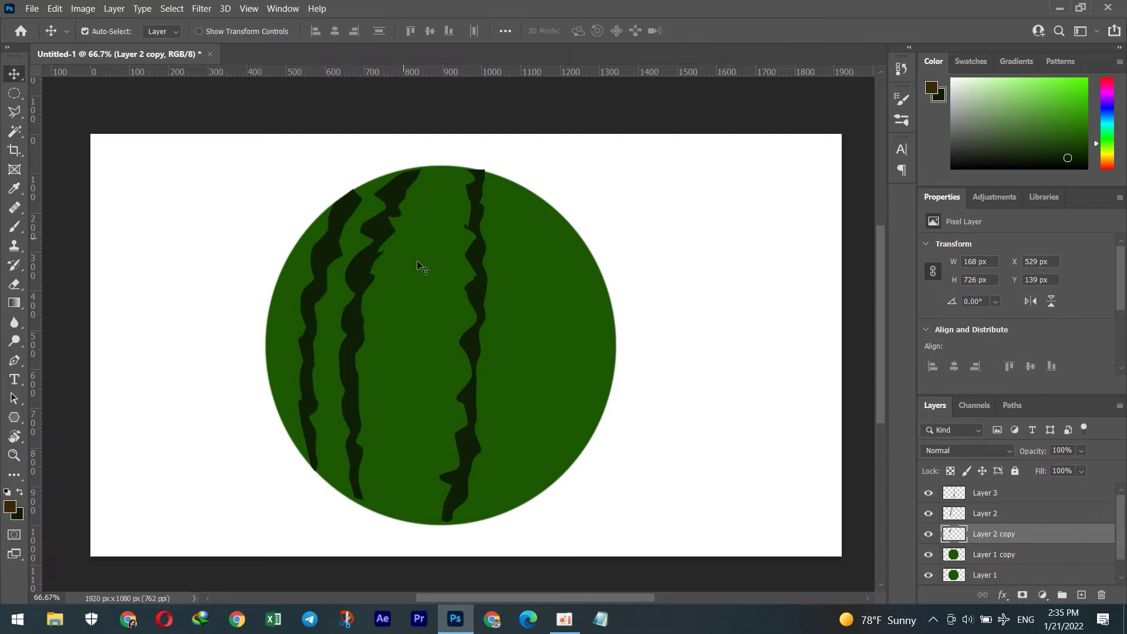
# Draw a closed, thin jagged stripe path along the circle's far left edge, about 81 by 371 px, and convert it to a selection.
pyautogui.click(14, 360)
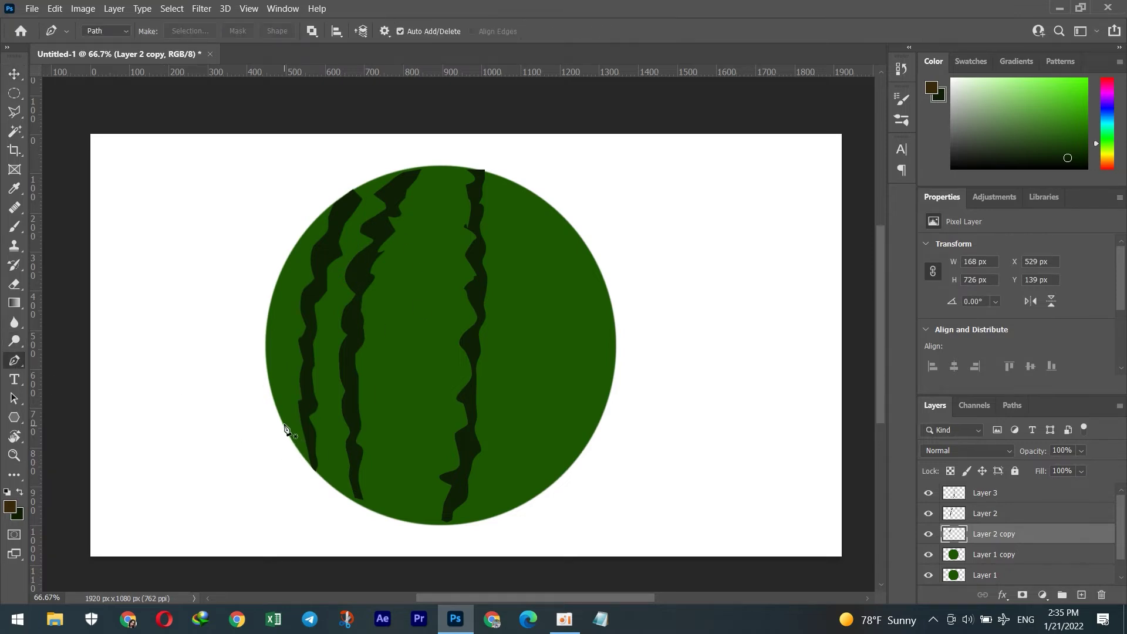
pyautogui.click(273, 390)
pyautogui.click(276, 368)
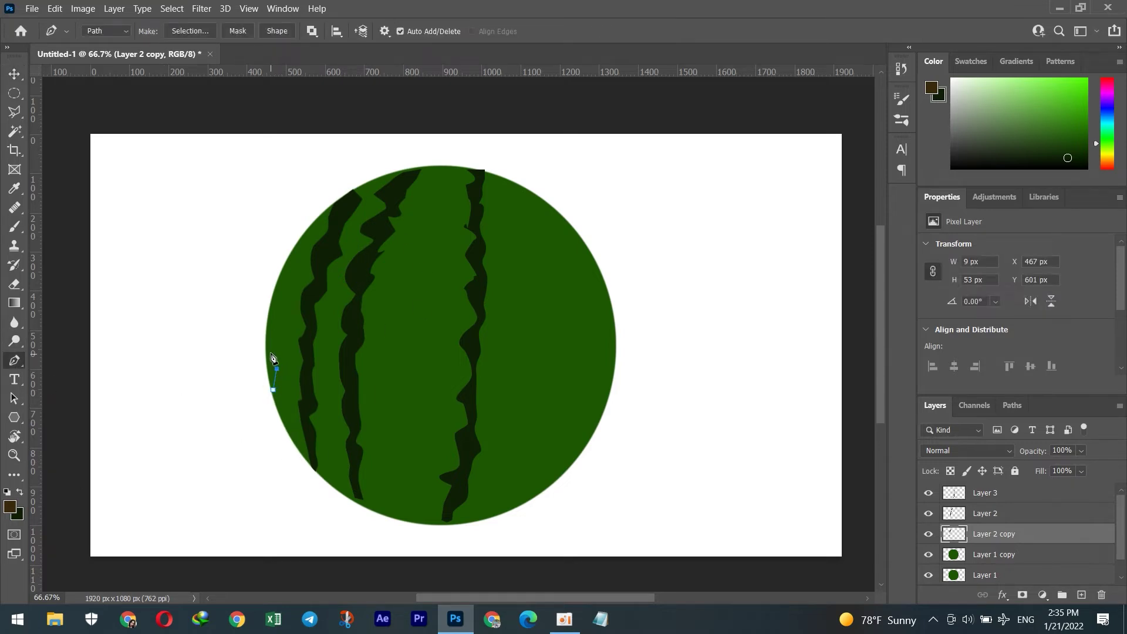
pyautogui.hotkey('ctrl', 'z')
pyautogui.click(267, 360)
pyautogui.click(274, 344)
pyautogui.click(270, 335)
pyautogui.click(275, 314)
pyautogui.click(272, 308)
pyautogui.click(276, 296)
pyautogui.click(282, 287)
pyautogui.click(283, 276)
pyautogui.click(283, 270)
pyautogui.click(285, 260)
pyautogui.click(291, 253)
pyautogui.click(298, 244)
pyautogui.click(300, 253)
pyautogui.click(294, 262)
pyautogui.click(292, 273)
pyautogui.click(292, 283)
pyautogui.click(290, 294)
pyautogui.click(289, 298)
pyautogui.click(287, 302)
pyautogui.click(287, 312)
pyautogui.click(282, 317)
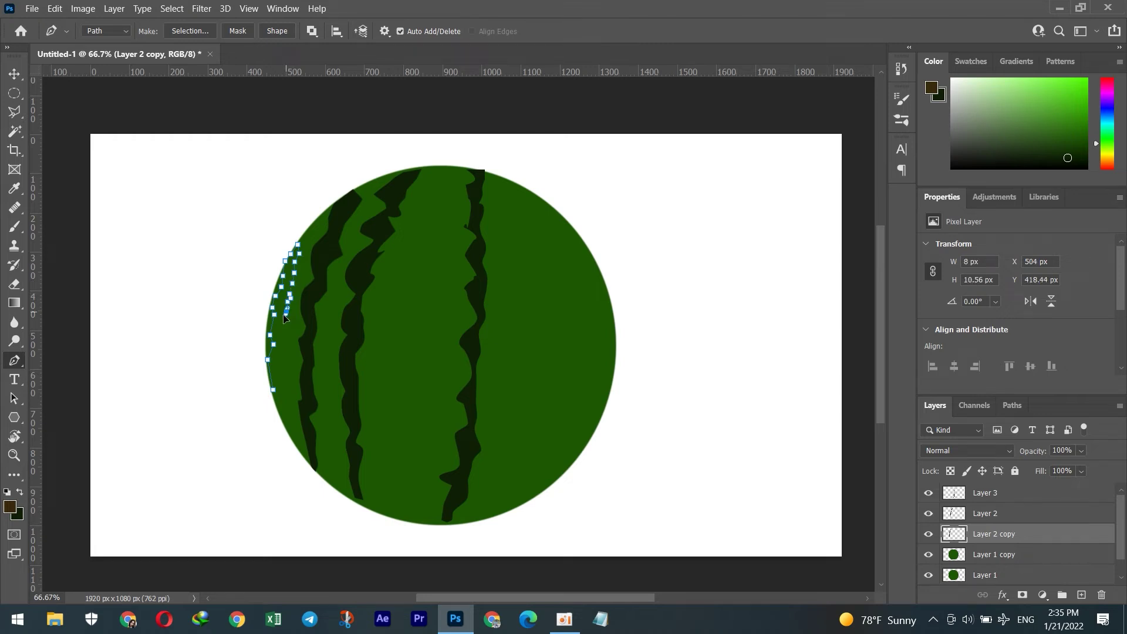
pyautogui.click(280, 337)
pyautogui.click(279, 360)
pyautogui.click(275, 378)
pyautogui.click(272, 390)
pyautogui.hotkey('ctrl', 'Return')
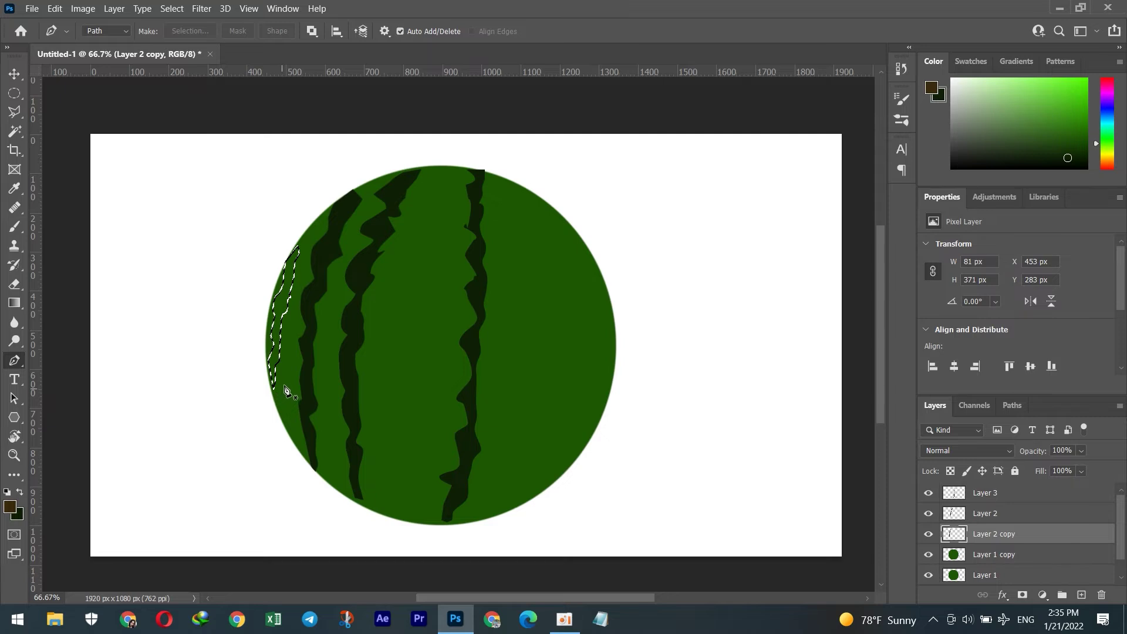
# Fill the far-left stripe selection with very dark green on a new layer and deselect it.
pyautogui.click(1083, 596)
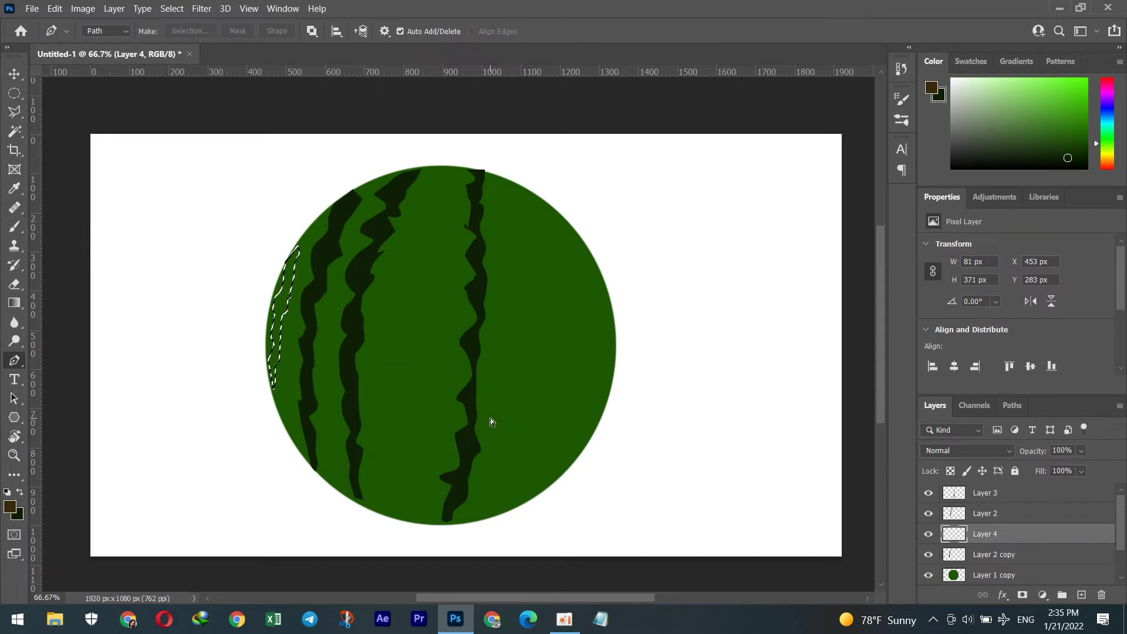
pyautogui.hotkey('alt', 'BackSpace')
pyautogui.hotkey('ctrl', 'd')
# Warp the far-left stripe to about 80 by 452 px so its ends reach the circle's edge.
pyautogui.press('v')
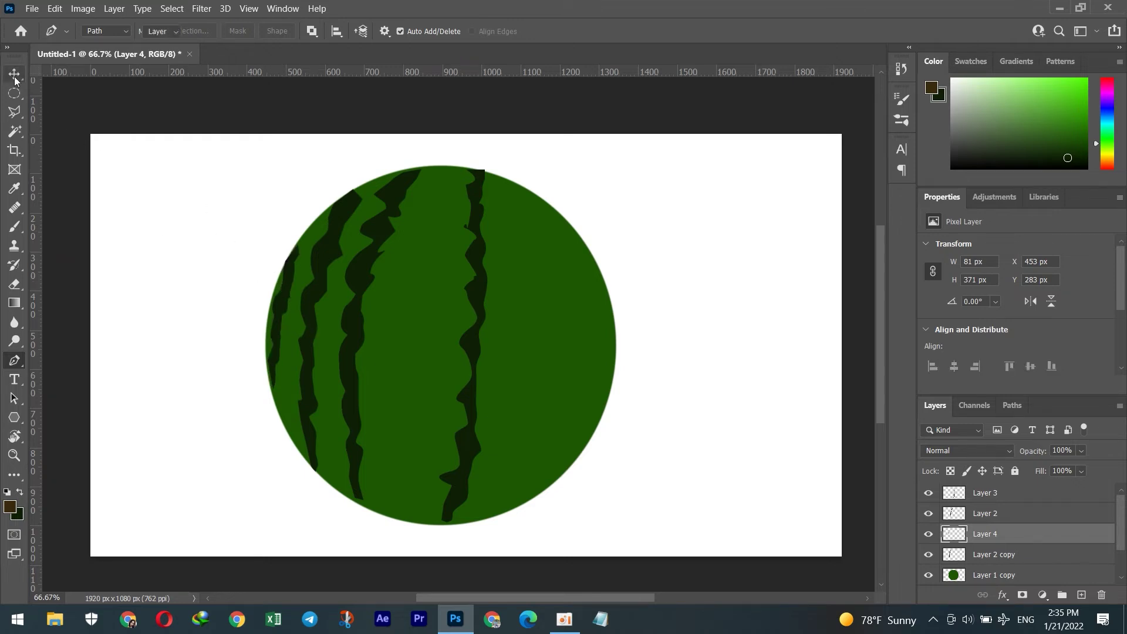
pyautogui.hotkey('ctrl', 't')
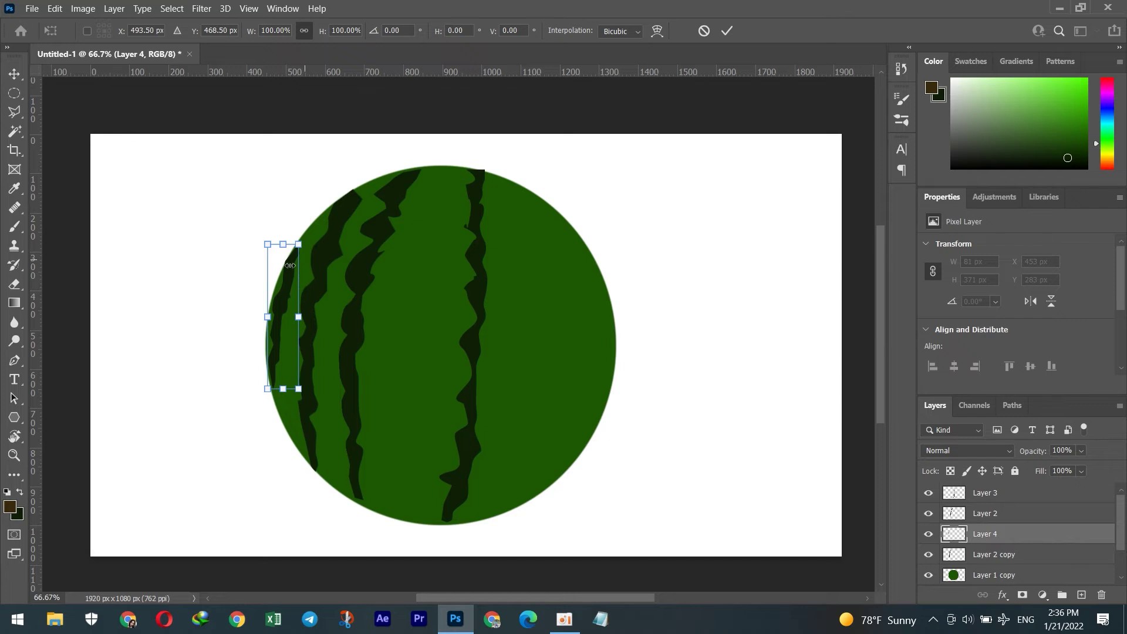
pyautogui.rightClick(288, 269)
pyautogui.click(309, 348)
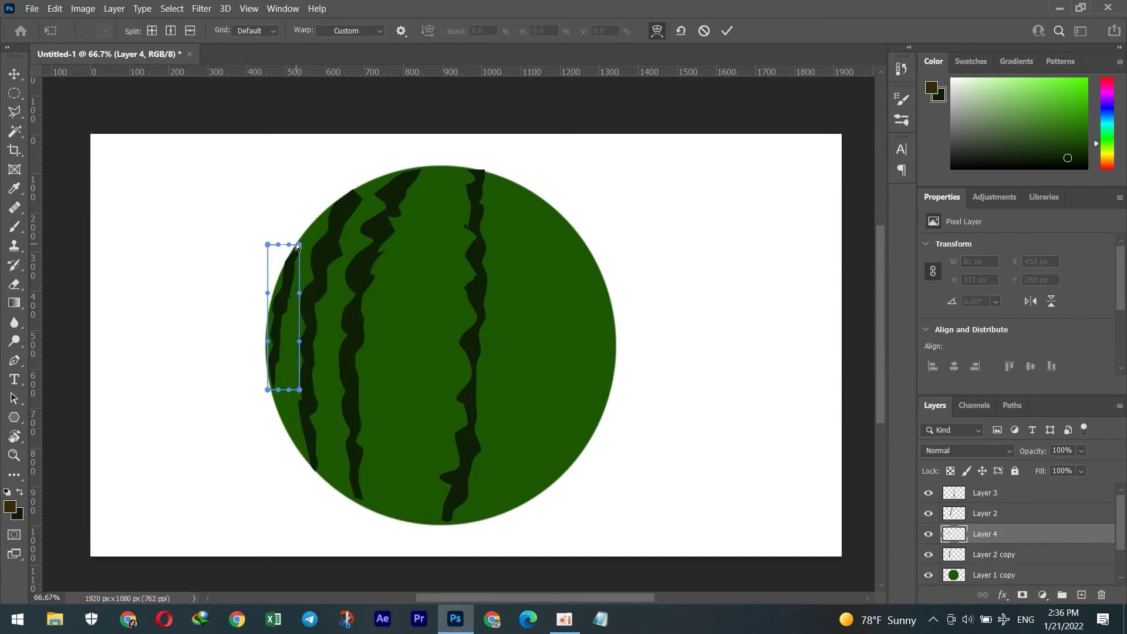
pyautogui.moveTo(299, 245); pyautogui.dragTo(301, 240)
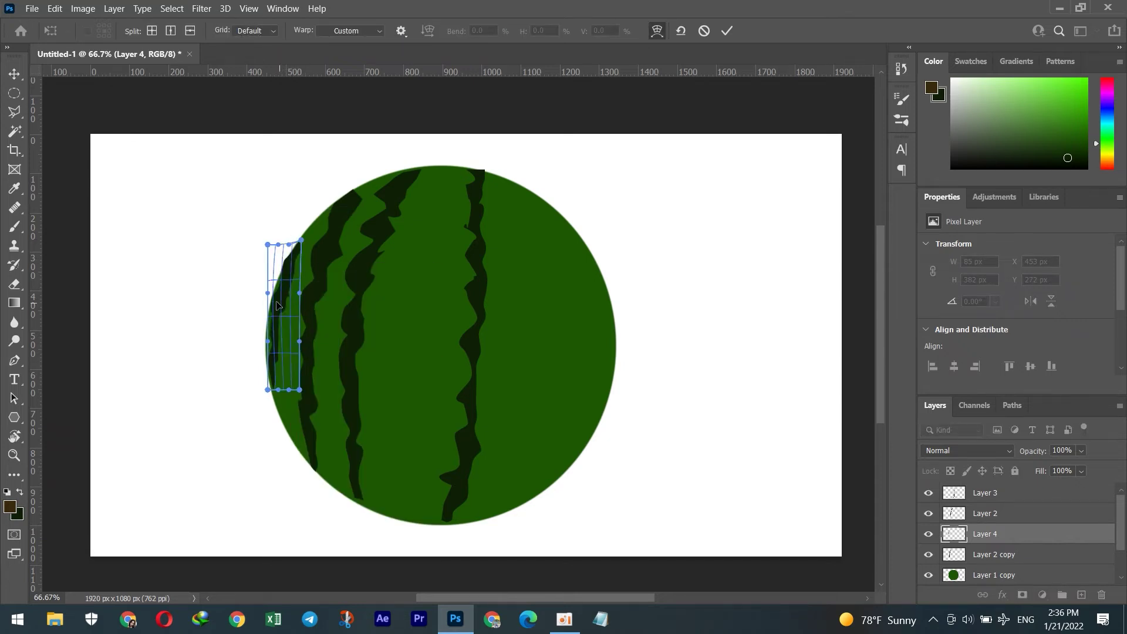
pyautogui.moveTo(277, 304); pyautogui.dragTo(269, 399)
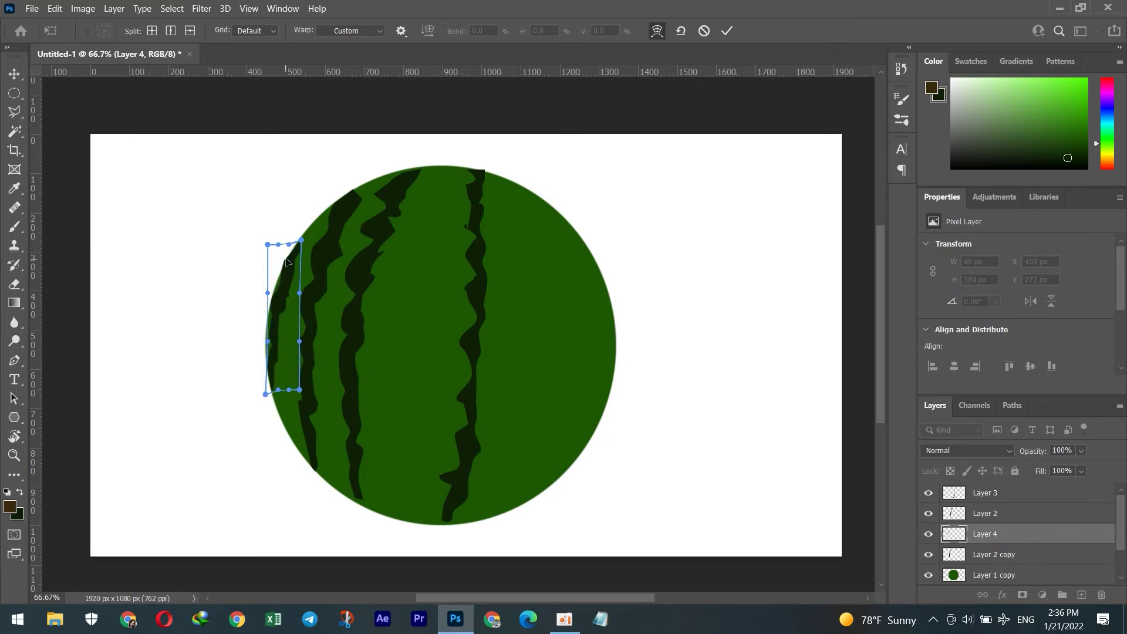
pyautogui.moveTo(281, 309); pyautogui.dragTo(288, 288)
pyautogui.moveTo(266, 394); pyautogui.dragTo(274, 435)
pyautogui.press('Return')
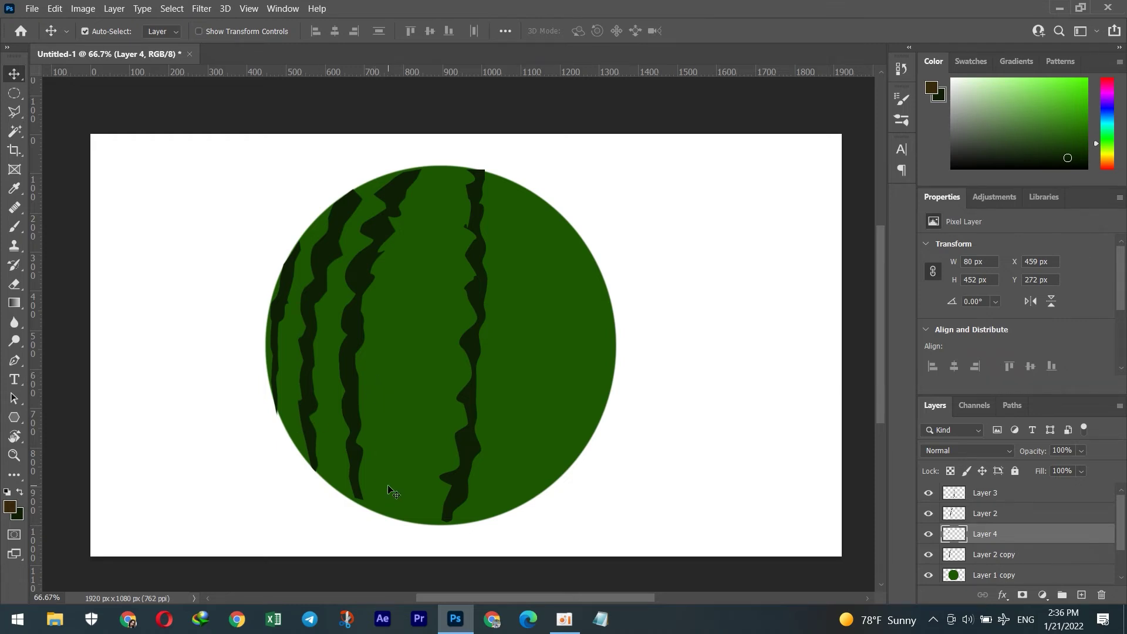
# Rotate the far-left stripe by -3.49°, scale it to 99.70% and position it just inside the circle's left edge at about X 456, Y 295 px.
pyautogui.hotkey('ctrl', 't')
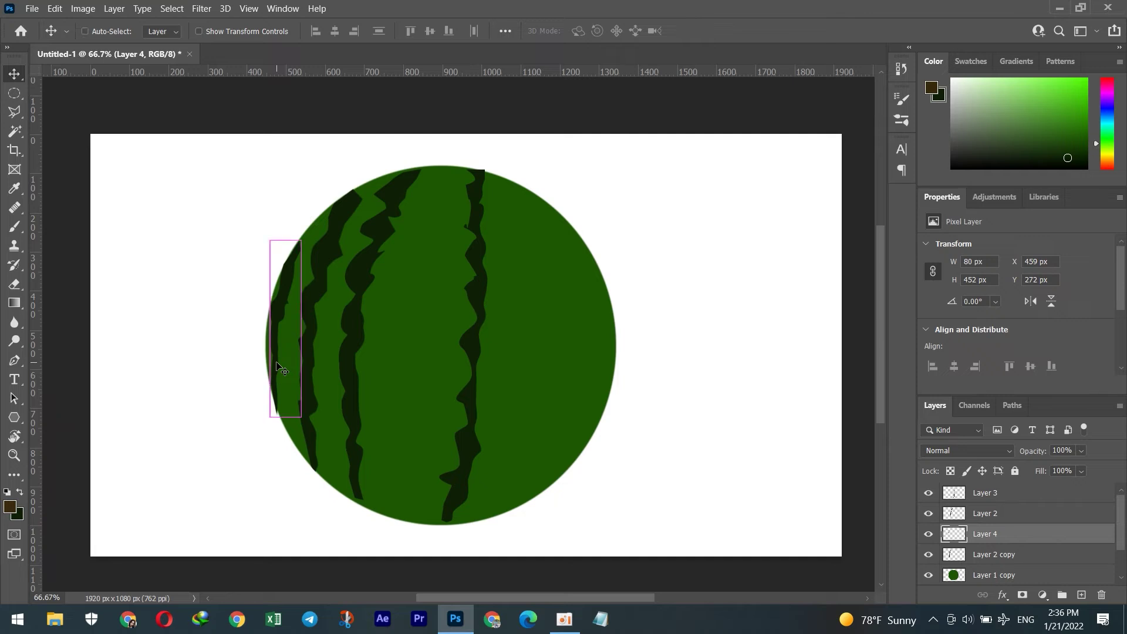
pyautogui.moveTo(273, 415); pyautogui.dragTo(272, 415)
pyautogui.moveTo(327, 333); pyautogui.dragTo(292, 318)
pyautogui.press('Up')
pyautogui.press('Up')
pyautogui.press('Up')
pyautogui.press('Up')
pyautogui.press('Up')
pyautogui.press('Up')
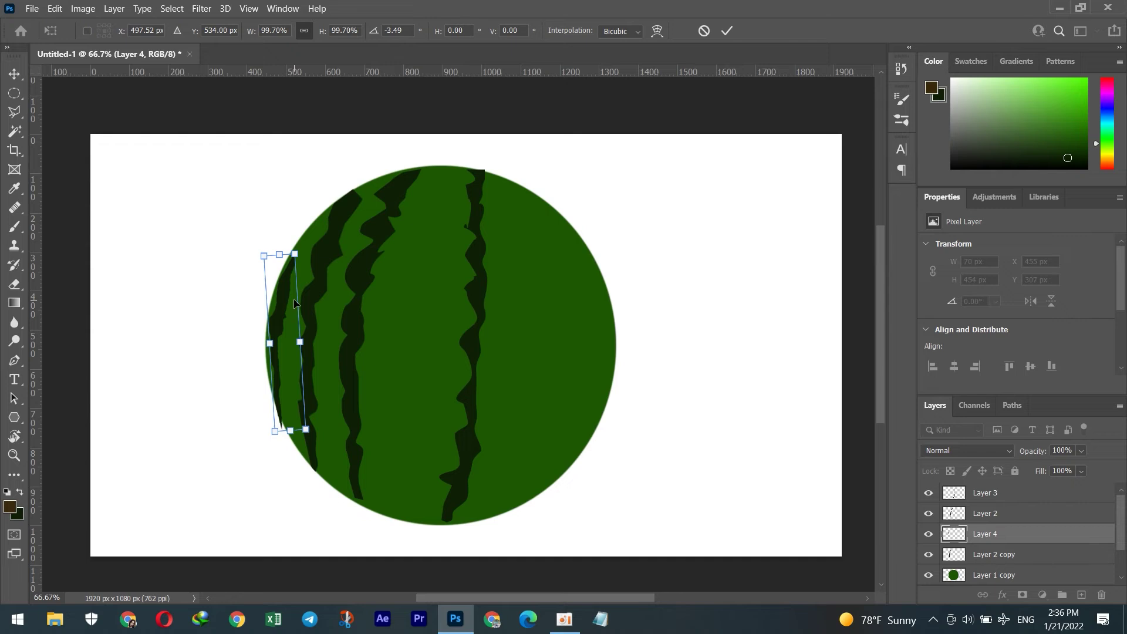
pyautogui.press('Up')
pyautogui.press('Up')
pyautogui.press('Up')
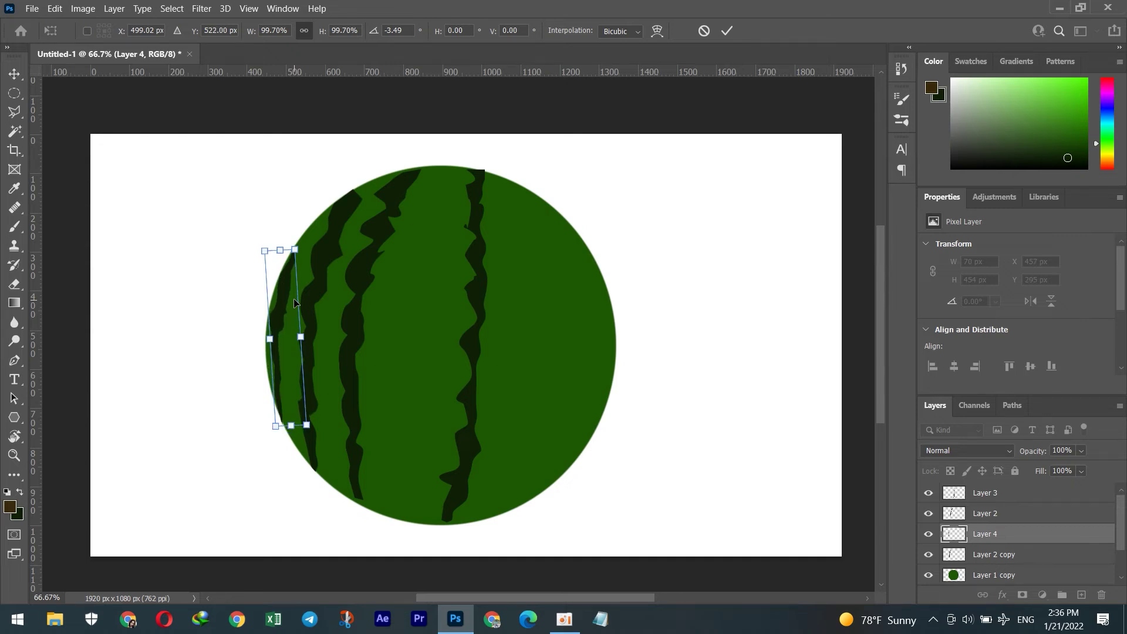
pyautogui.press('Return')
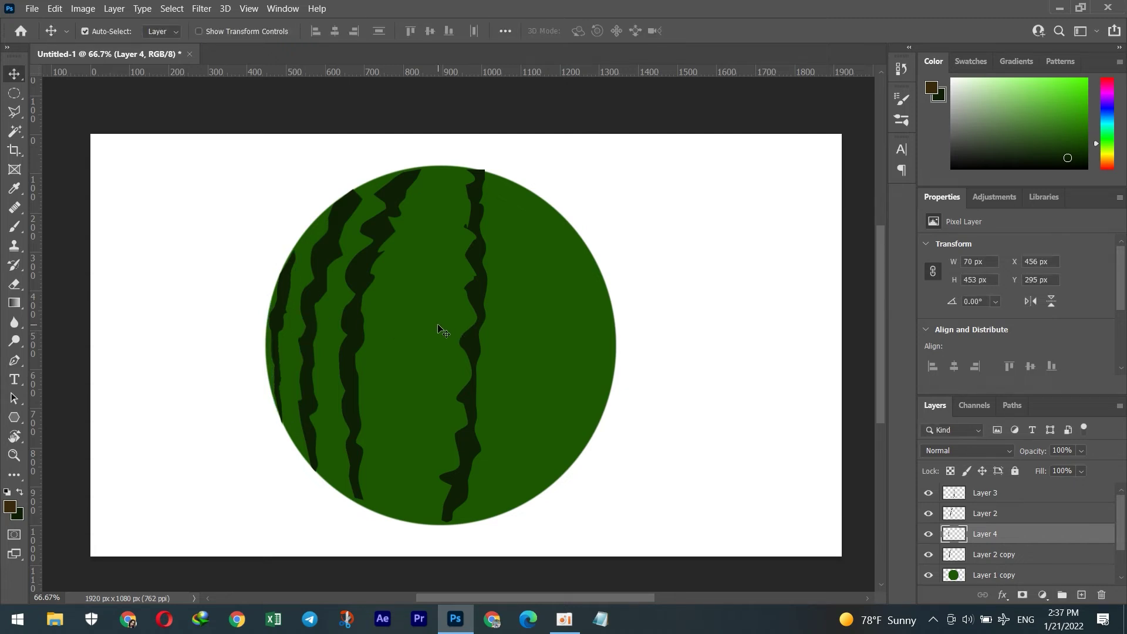
pyautogui.click(15, 360)
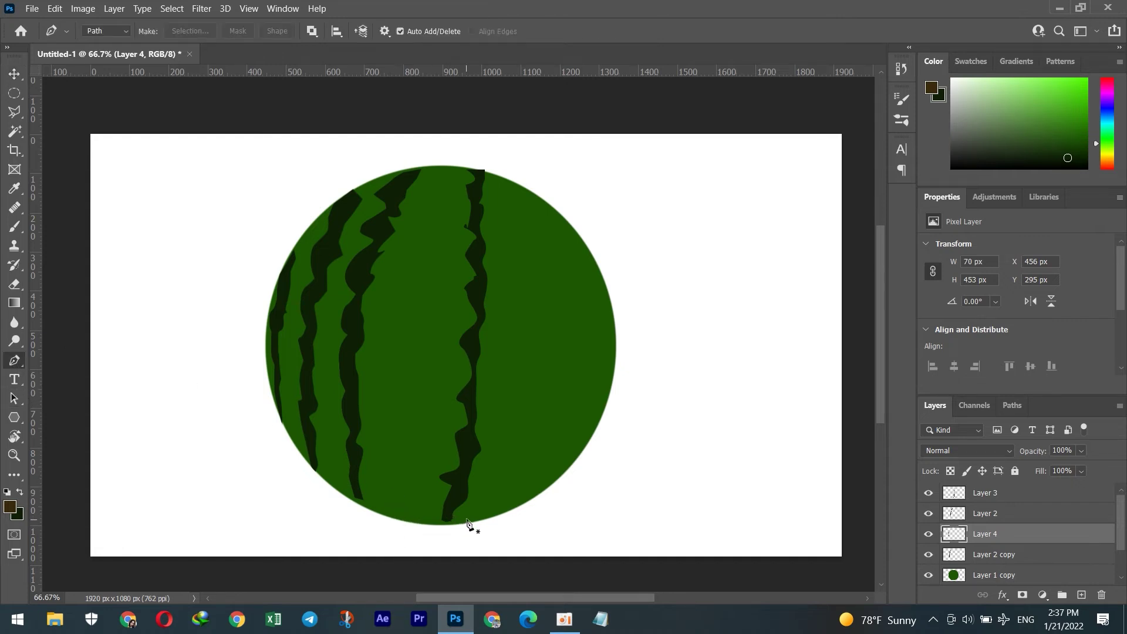
pyautogui.click(485, 515)
pyautogui.click(490, 491)
pyautogui.click(503, 471)
pyautogui.click(502, 458)
pyautogui.click(508, 447)
pyautogui.click(516, 435)
pyautogui.click(512, 419)
pyautogui.hotkey('ctrl', 'z')
pyautogui.hotkey('ctrl', 'z')
pyautogui.hotkey('ctrl', 'z')
pyautogui.hotkey('ctrl', 'z')
pyautogui.hotkey('ctrl', 'z')
pyautogui.hotkey('ctrl', 'z')
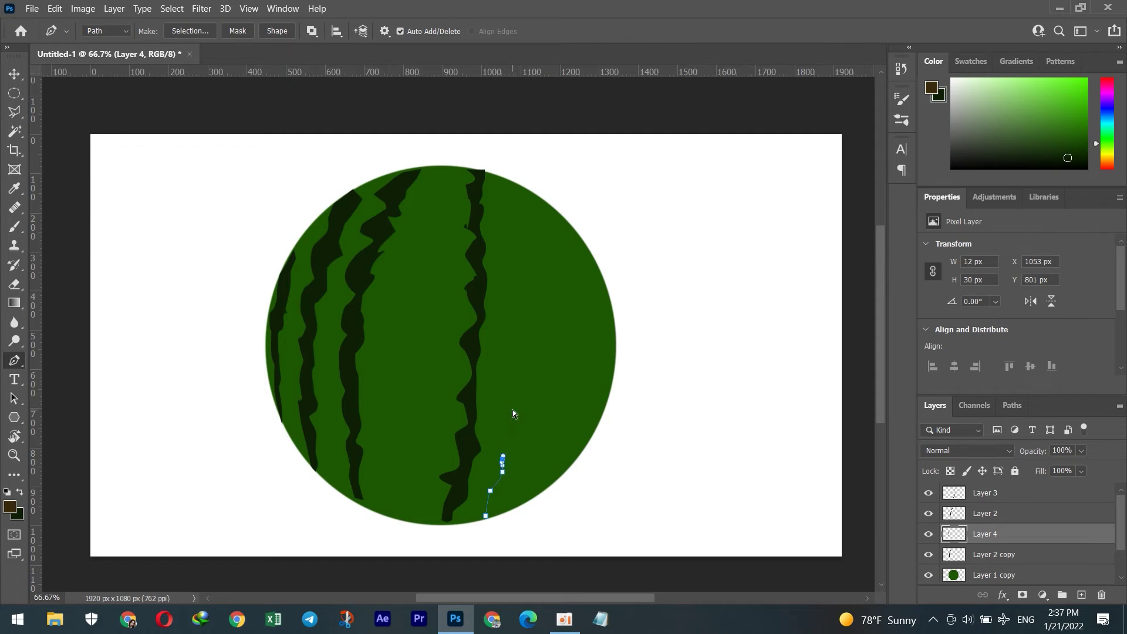
# Draw a closed jagged stripe path about 117 by 855 px to the right of the near-centre stripe, spanning the circle, and convert it to a selection.
pyautogui.click(494, 515)
pyautogui.click(500, 481)
pyautogui.click(506, 471)
pyautogui.click(511, 463)
pyautogui.click(501, 451)
pyautogui.click(507, 435)
pyautogui.click(518, 423)
pyautogui.click(512, 411)
pyautogui.moveTo(522, 393); pyautogui.dragTo(527, 388)
pyautogui.click(516, 369)
pyautogui.click(528, 351)
pyautogui.click(518, 338)
pyautogui.click(532, 308)
pyautogui.moveTo(521, 299); pyautogui.dragTo(517, 298)
pyautogui.click(526, 280)
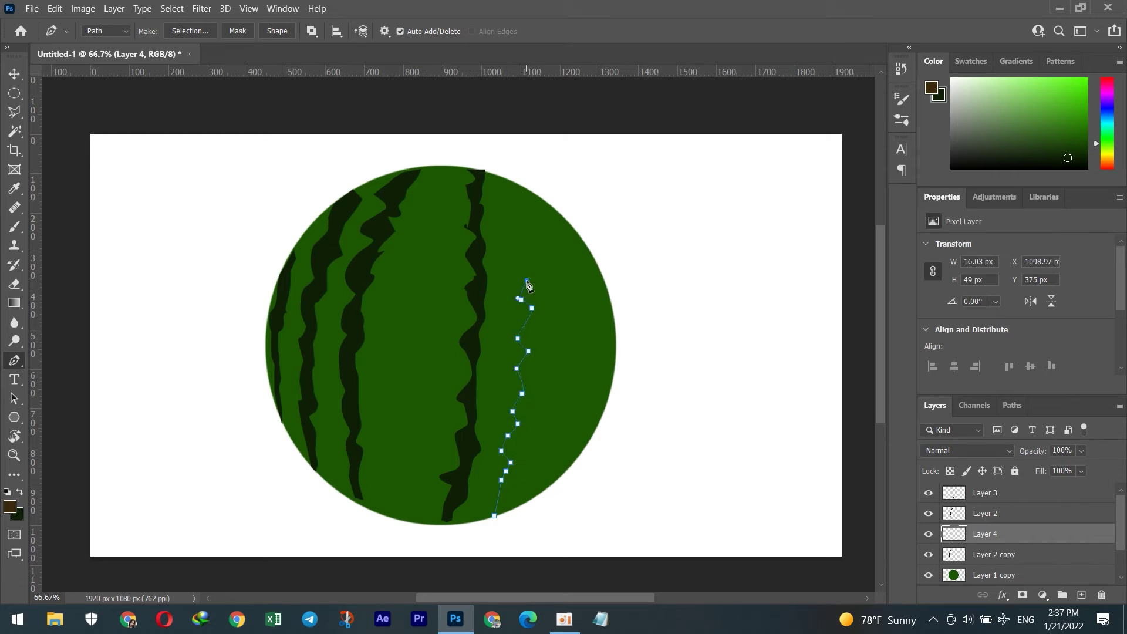
pyautogui.click(520, 237)
pyautogui.click(515, 206)
pyautogui.click(505, 181)
pyautogui.click(534, 228)
pyautogui.click(531, 241)
pyautogui.click(535, 270)
pyautogui.click(535, 282)
pyautogui.click(537, 310)
pyautogui.click(539, 335)
pyautogui.click(537, 351)
pyautogui.click(539, 364)
pyautogui.click(530, 381)
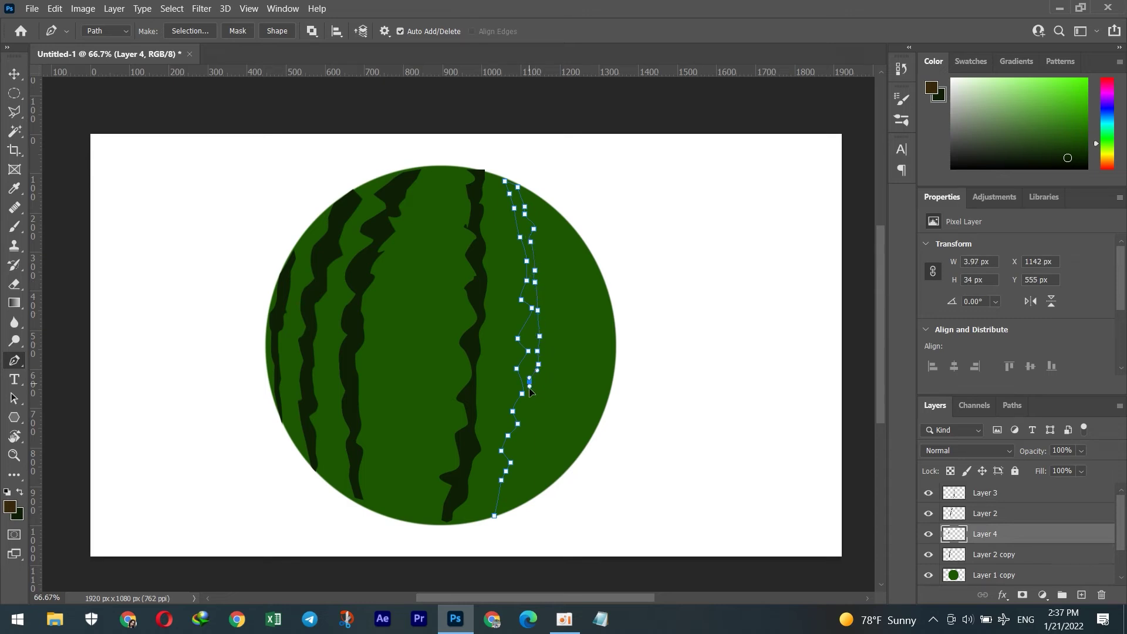
pyautogui.click(531, 410)
pyautogui.click(529, 435)
pyautogui.click(523, 448)
pyautogui.click(519, 454)
pyautogui.click(520, 468)
pyautogui.click(516, 475)
pyautogui.click(516, 481)
pyautogui.click(513, 498)
pyautogui.click(510, 511)
pyautogui.click(503, 513)
pyautogui.click(495, 516)
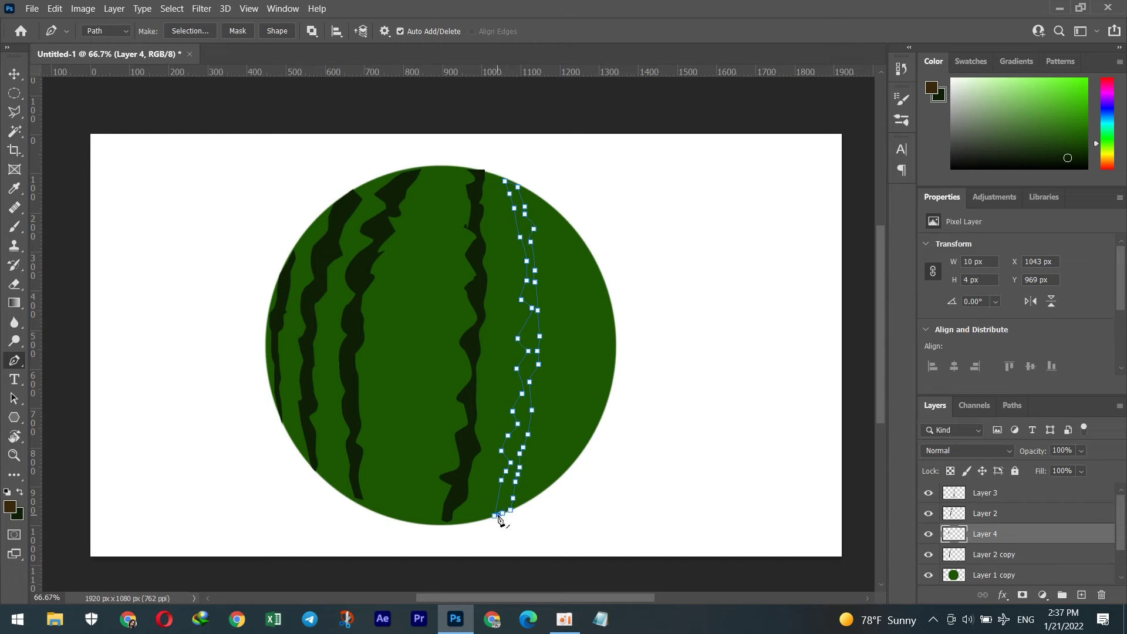
pyautogui.hotkey('ctrl', 'Return')
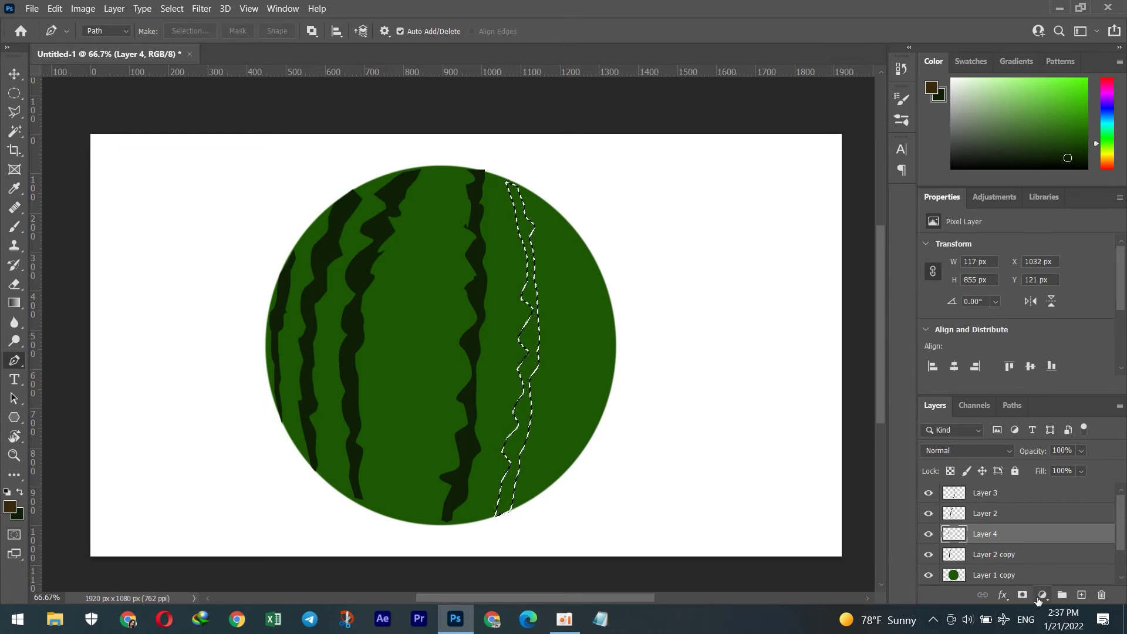
# Fill the new stripe selection right of the near-centre stripe with very dark green on a new layer and deselect it.
pyautogui.click(1080, 596)
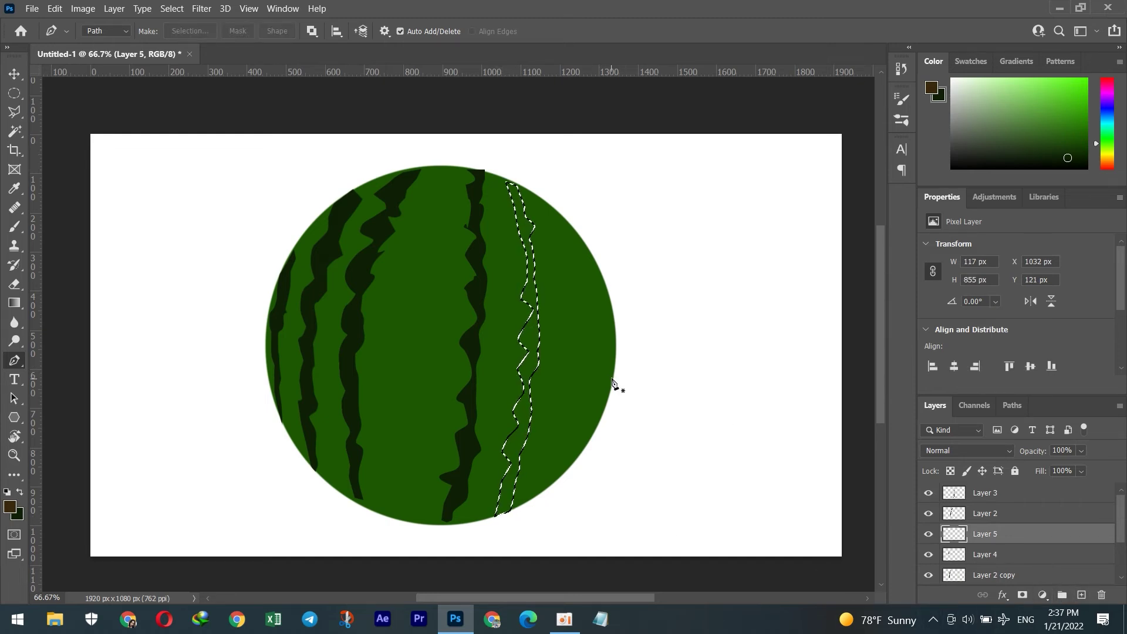
pyautogui.hotkey('alt', 'BackSpace')
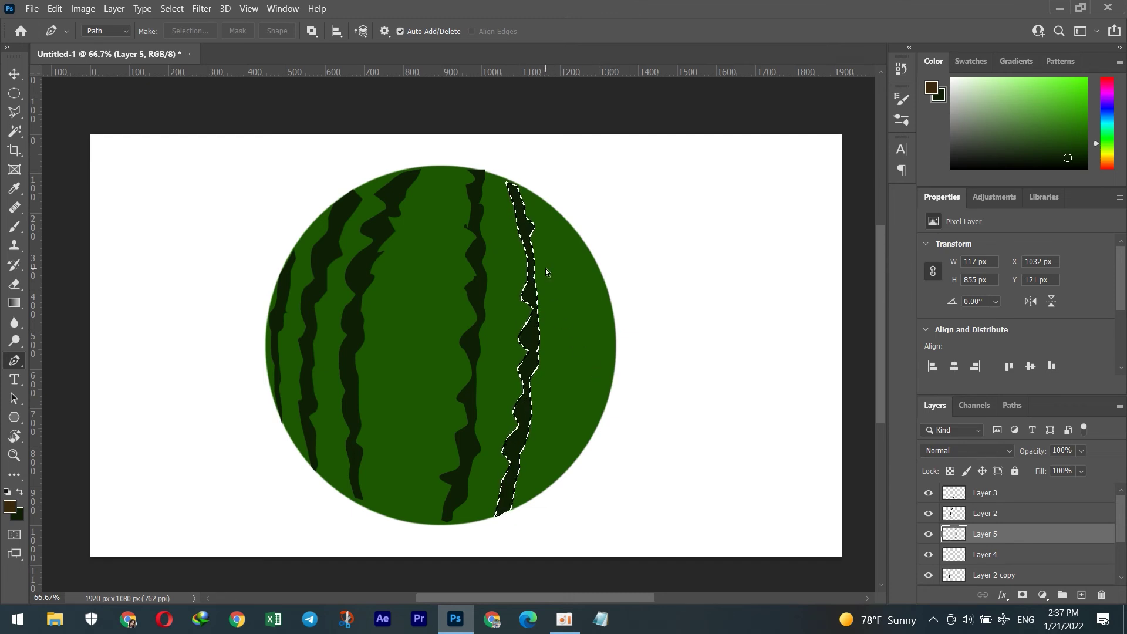
pyautogui.hotkey('ctrl', 'd')
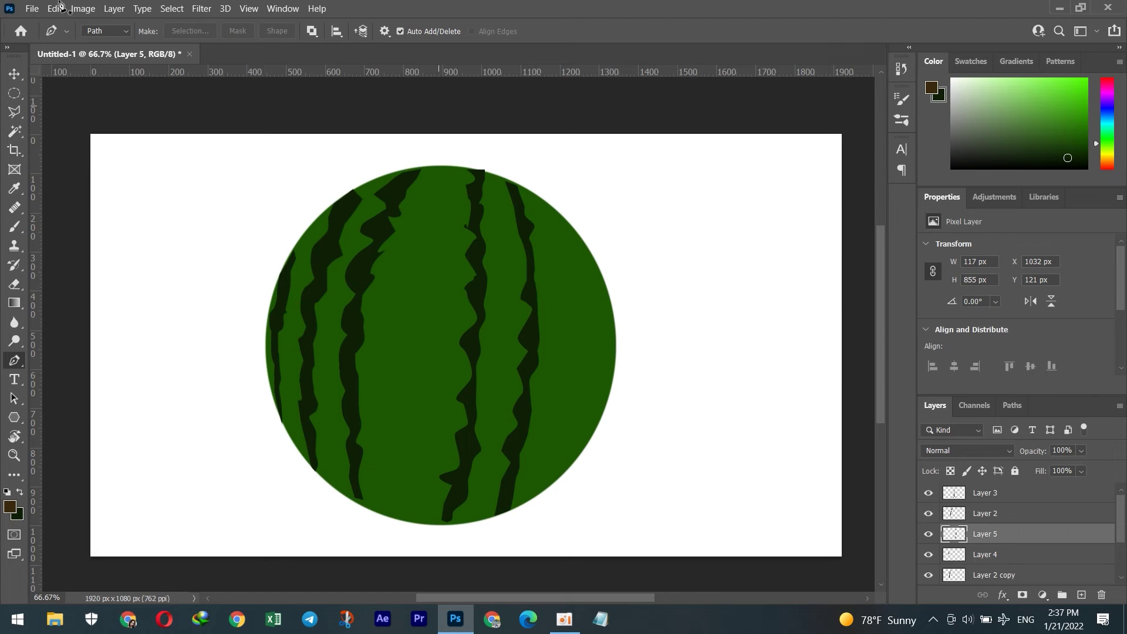
# Duplicate the new stripe about 92 px further right and scale the copy to about 89% to fit the circle.
pyautogui.click(13, 75)
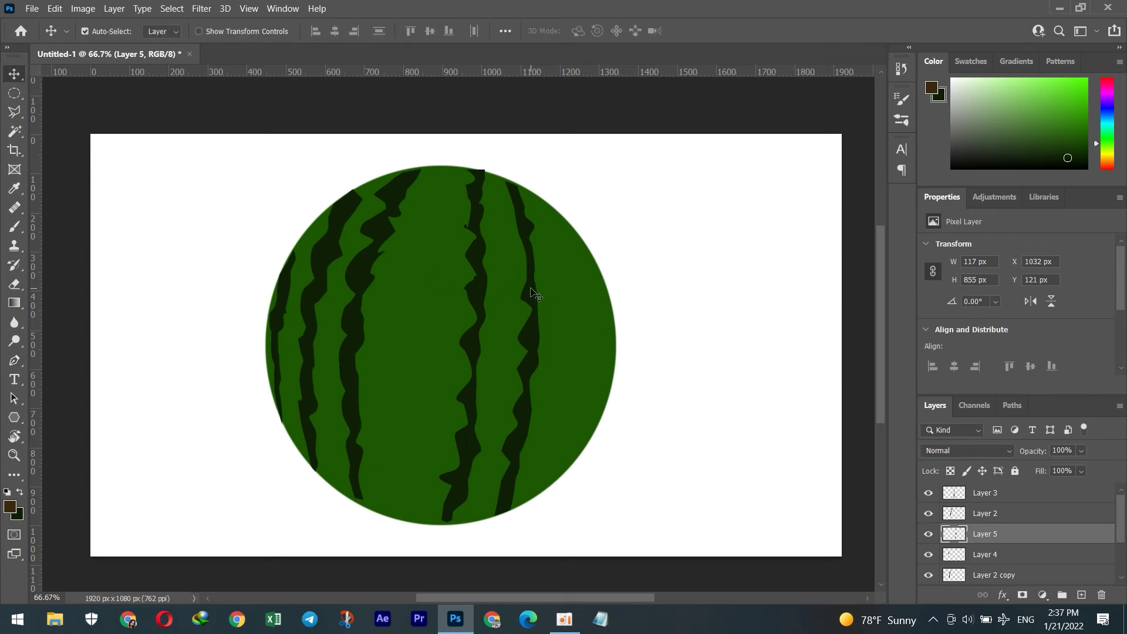
pyautogui.moveTo(532, 295); pyautogui.dragTo(564, 306)
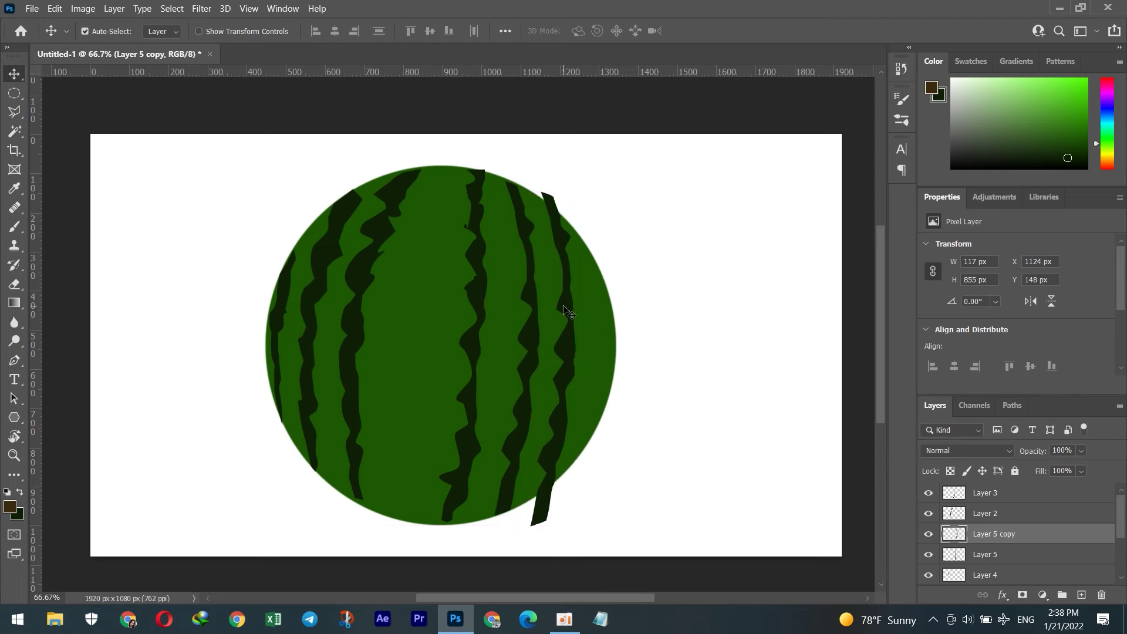
pyautogui.hotkey('ctrl', 't')
pyautogui.moveTo(553, 187); pyautogui.dragTo(553, 197)
pyautogui.moveTo(553, 524); pyautogui.dragTo(553, 499)
# Warp the copied stripe to about 144 by 766 px so it bulges right and its lower end follows the circle's edge.
pyautogui.rightClick(551, 283)
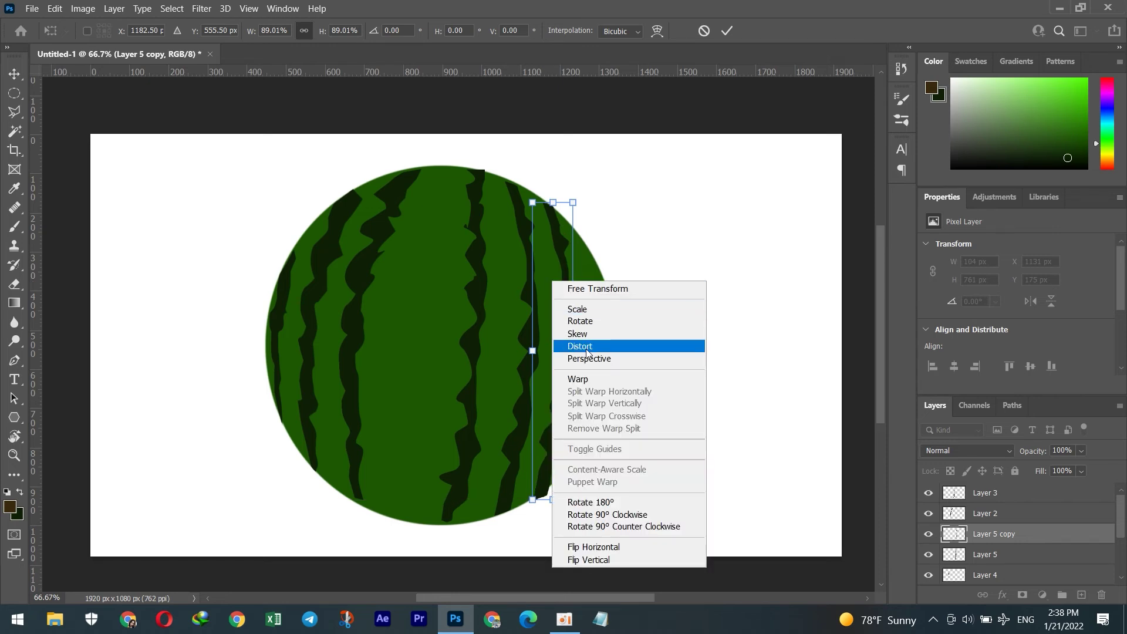
pyautogui.click(583, 378)
pyautogui.moveTo(532, 202); pyautogui.dragTo(527, 197)
pyautogui.moveTo(569, 369); pyautogui.dragTo(581, 370)
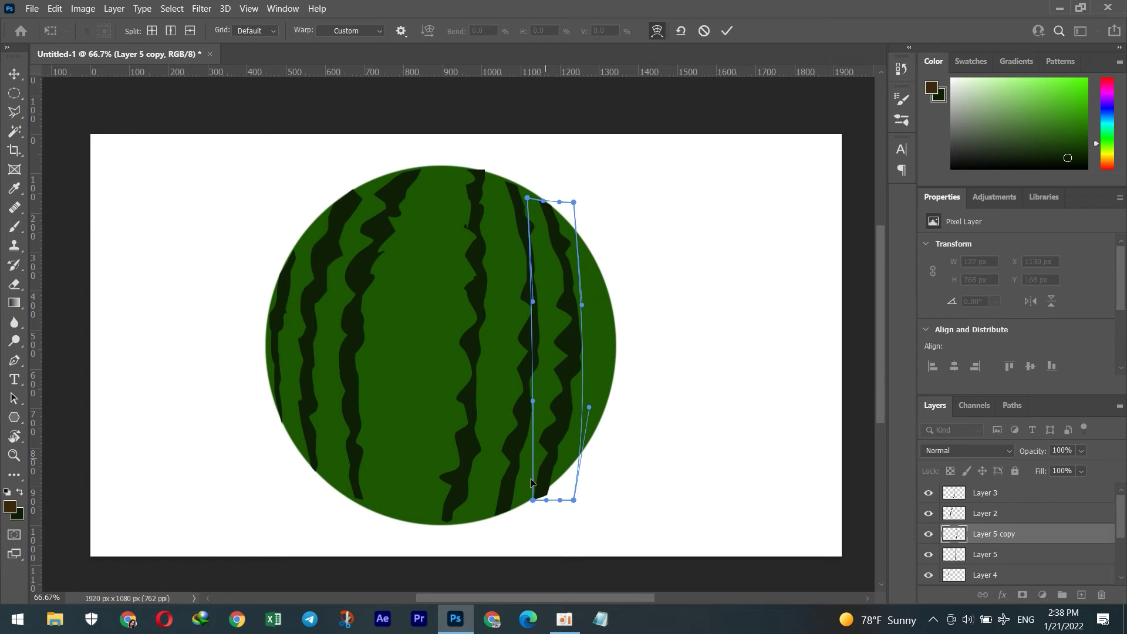
pyautogui.moveTo(532, 500); pyautogui.dragTo(526, 494)
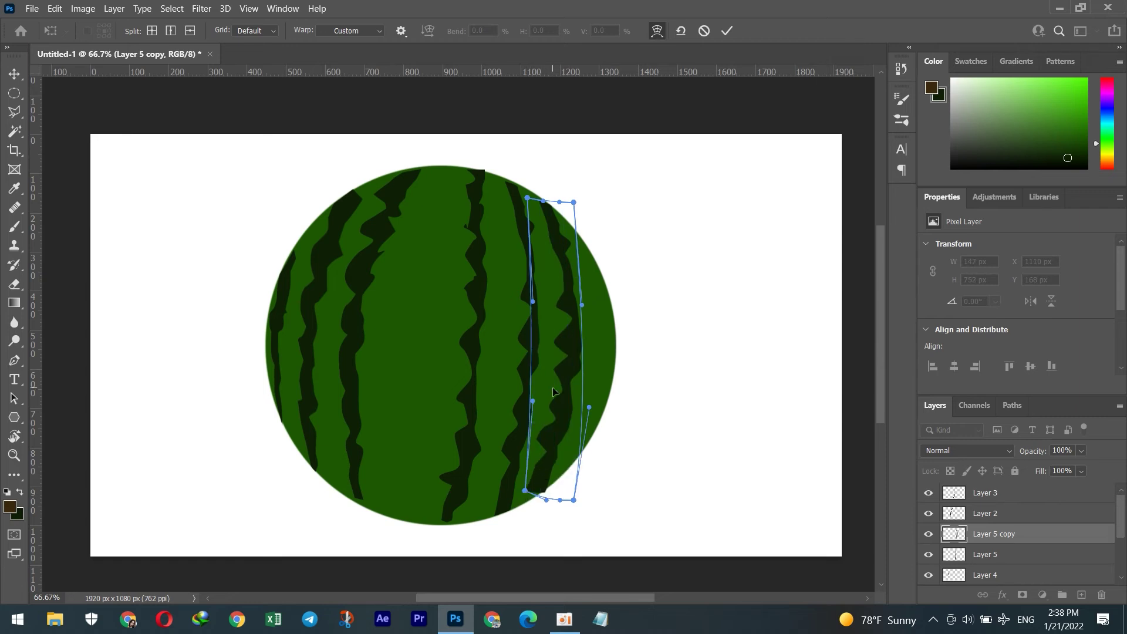
pyautogui.moveTo(571, 500); pyautogui.dragTo(525, 499)
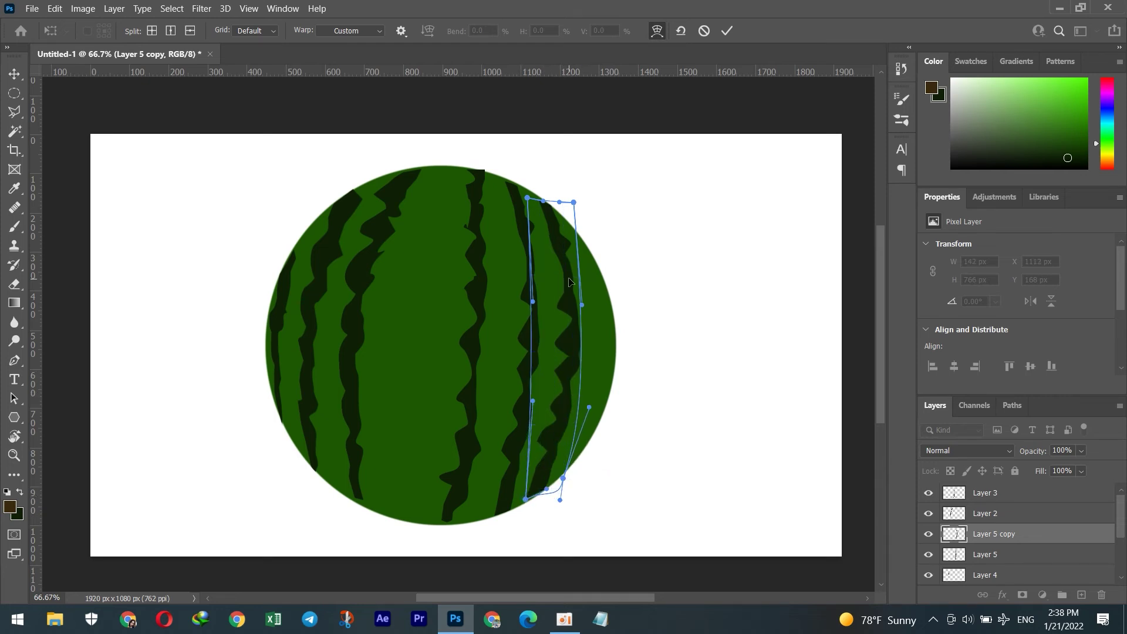
pyautogui.press('Return')
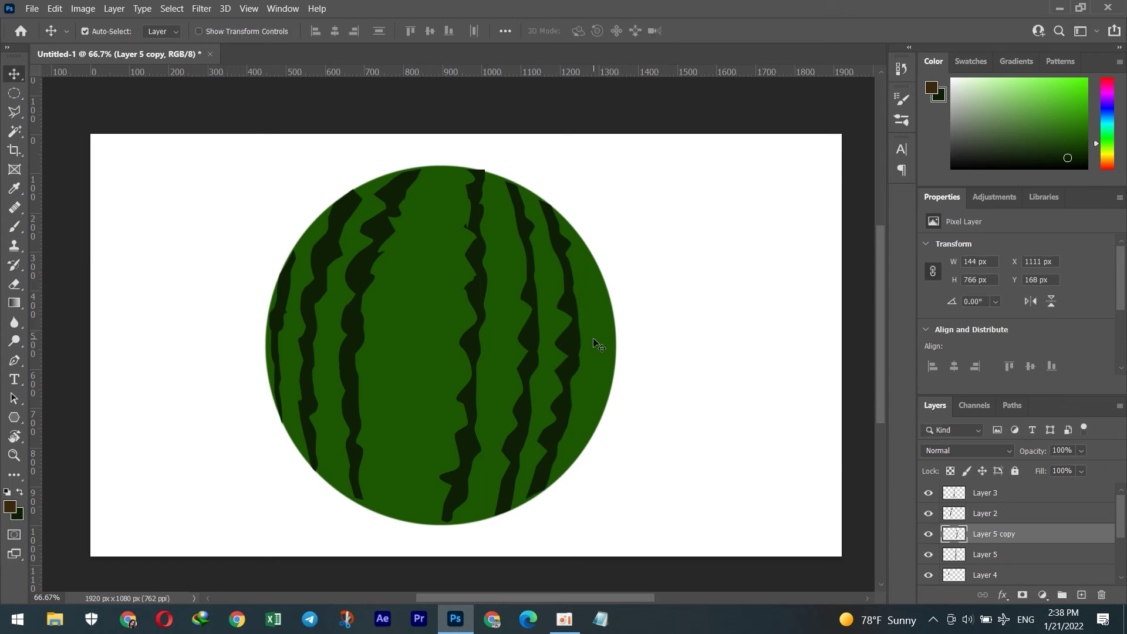
# Draw a closed jagged stripe path about 94 by 516 px along the circle's far right edge and convert it to a selection.
pyautogui.click(609, 367)
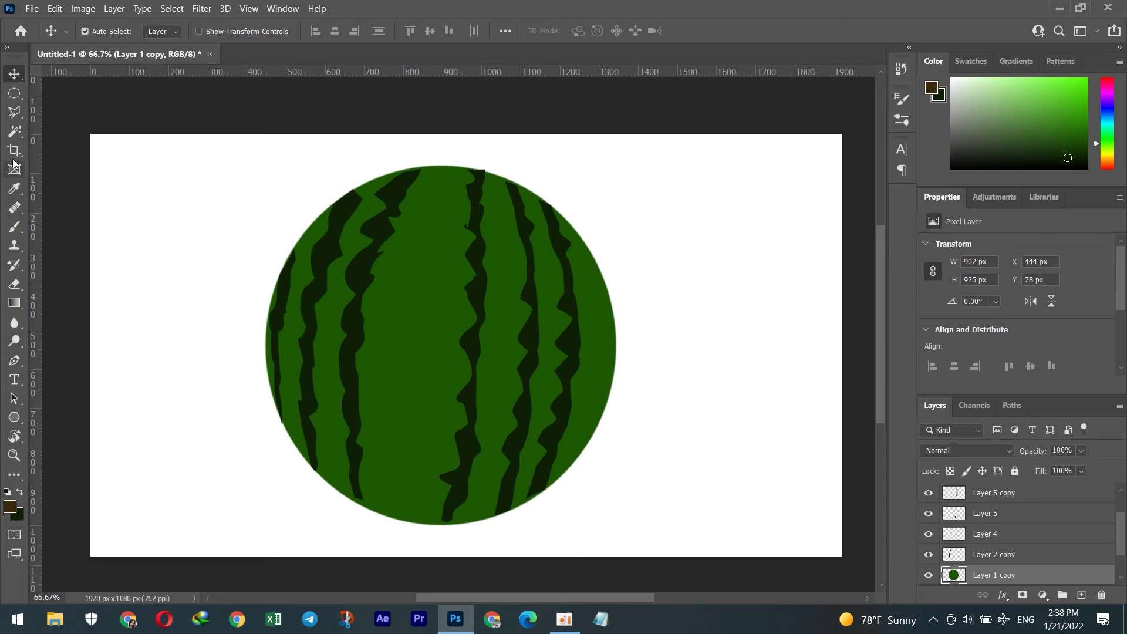
pyautogui.click(14, 359)
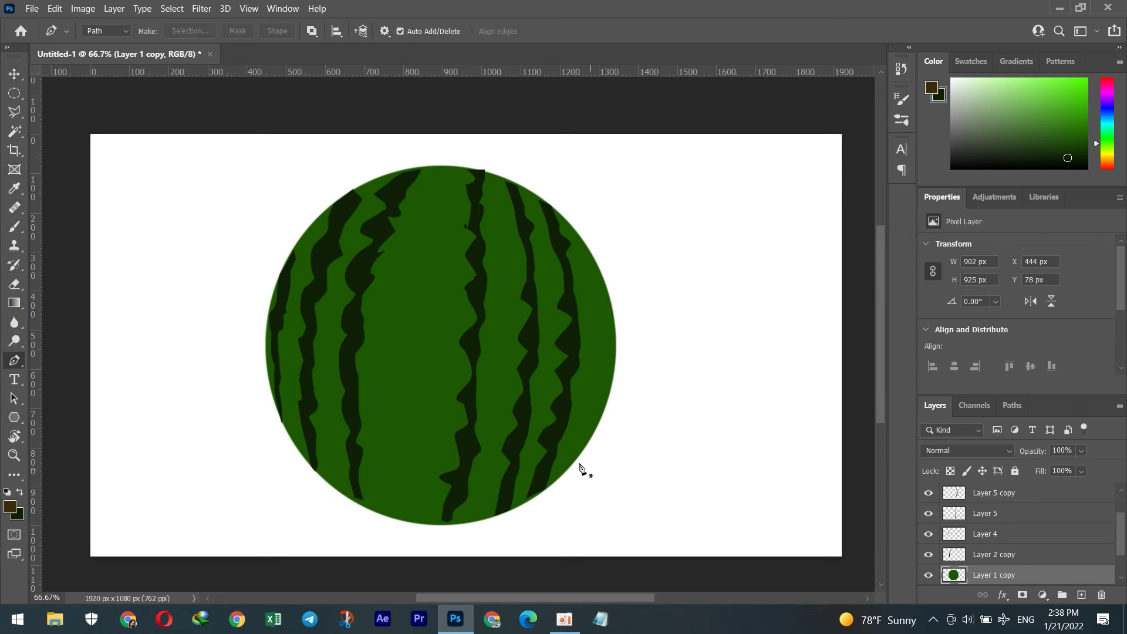
pyautogui.click(579, 455)
pyautogui.click(592, 437)
pyautogui.click(596, 416)
pyautogui.click(599, 406)
pyautogui.click(601, 392)
pyautogui.click(612, 380)
pyautogui.click(606, 365)
pyautogui.click(613, 349)
pyautogui.click(614, 338)
pyautogui.click(606, 325)
pyautogui.click(611, 312)
pyautogui.click(607, 301)
pyautogui.click(602, 291)
pyautogui.click(603, 277)
pyautogui.click(582, 258)
pyautogui.click(591, 271)
pyautogui.click(590, 300)
pyautogui.click(591, 316)
pyautogui.click(593, 327)
pyautogui.click(594, 341)
pyautogui.click(591, 361)
pyautogui.moveTo(588, 377); pyautogui.dragTo(588, 385)
pyautogui.click(587, 399)
pyautogui.click(587, 422)
pyautogui.click(586, 435)
pyautogui.click(580, 448)
pyautogui.hotkey('ctrl', 'Return')
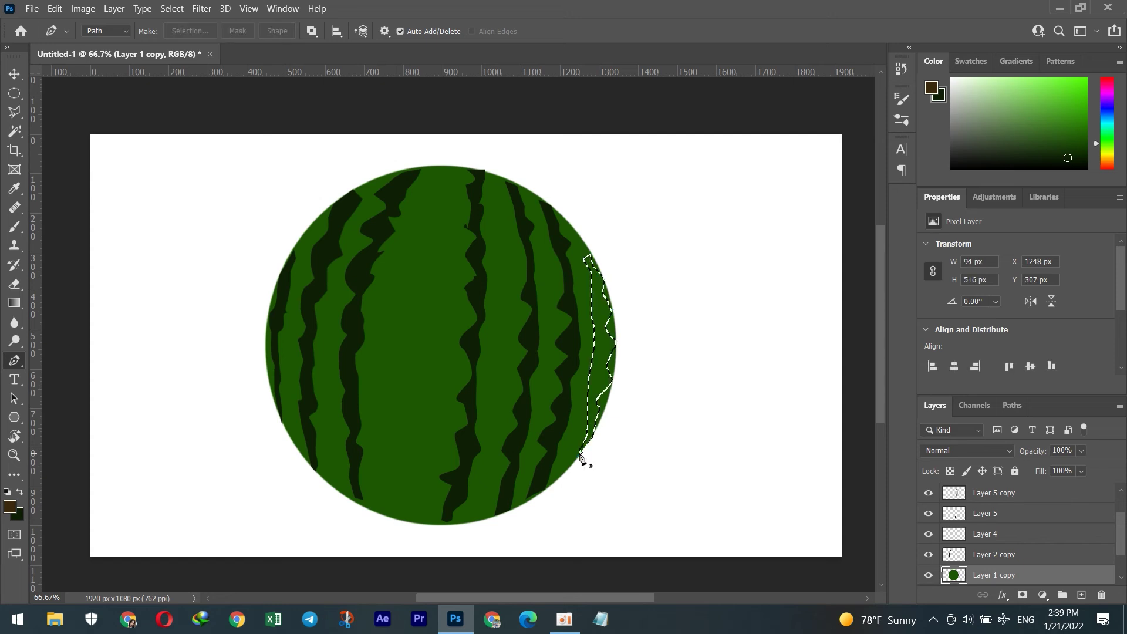
# Fill the far-right stripe selection with very dark green on a new layer and deselect it.
pyautogui.hotkey('ctrl', 'shift', 'alt', 'n')
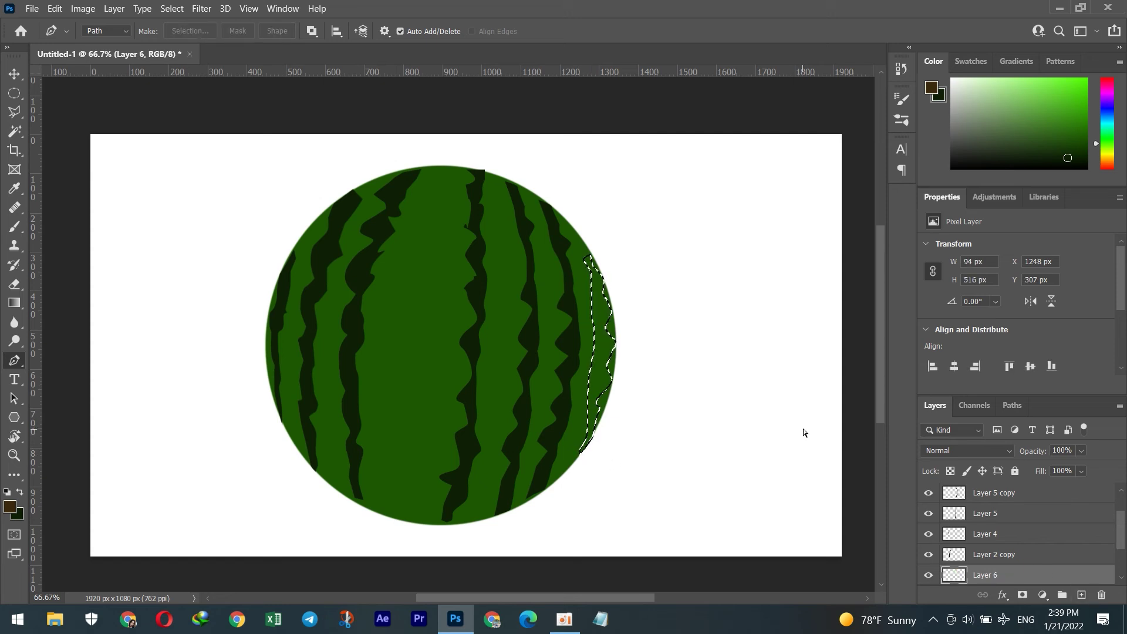
pyautogui.hotkey('alt', 'BackSpace')
pyautogui.hotkey('ctrl', 'd')
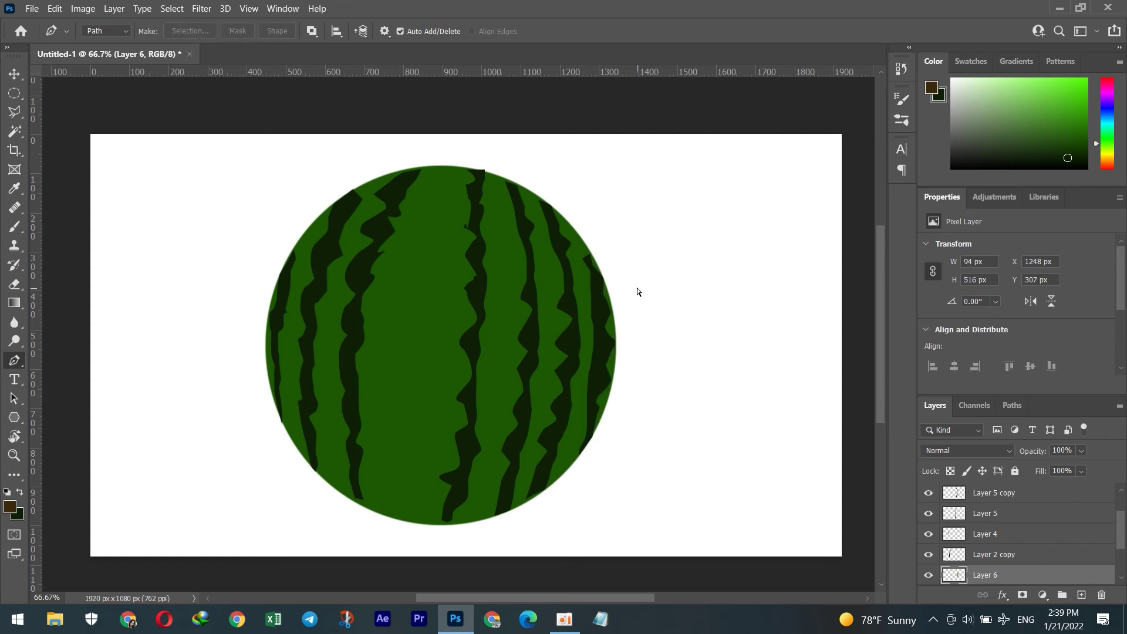
# Stretch and warp the far-right stripe to about 97 by 542 px so its inner side bows right along the circle's edge.
pyautogui.click(14, 74)
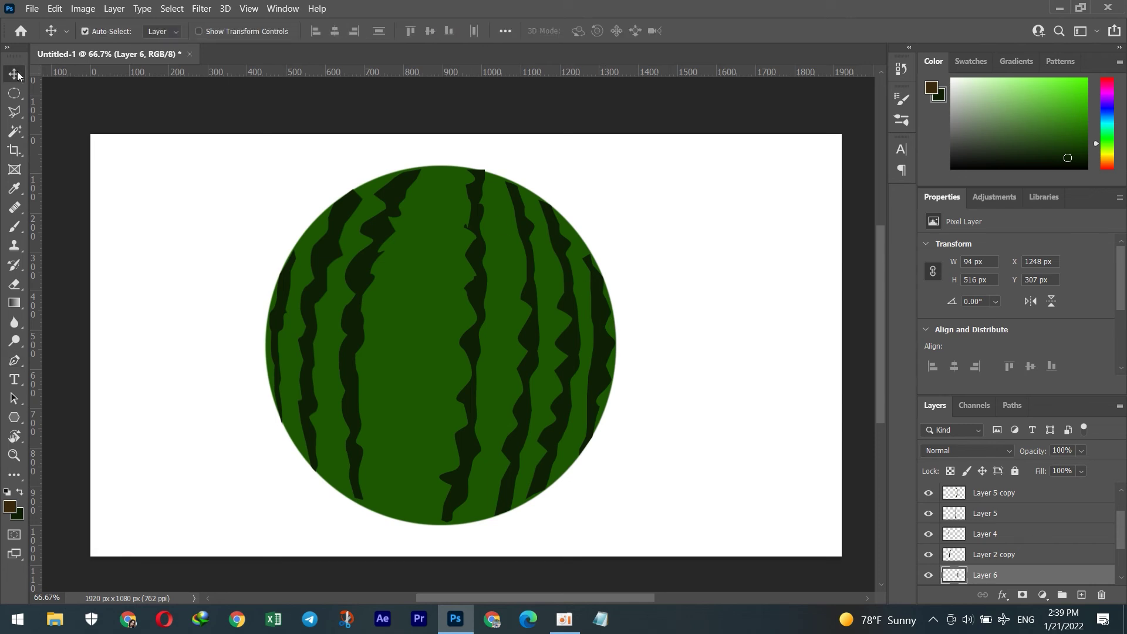
pyautogui.hotkey('ctrl', 't')
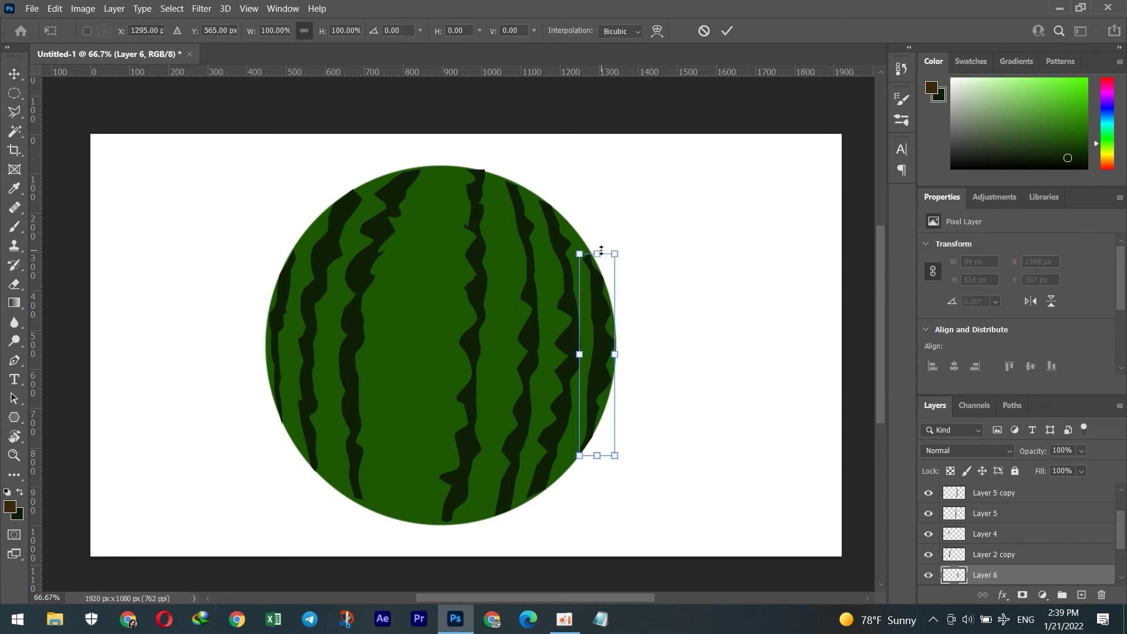
pyautogui.moveTo(587, 251); pyautogui.dragTo(614, 247)
pyautogui.rightClick(587, 299)
pyautogui.click(602, 394)
pyautogui.moveTo(592, 270); pyautogui.dragTo(576, 243)
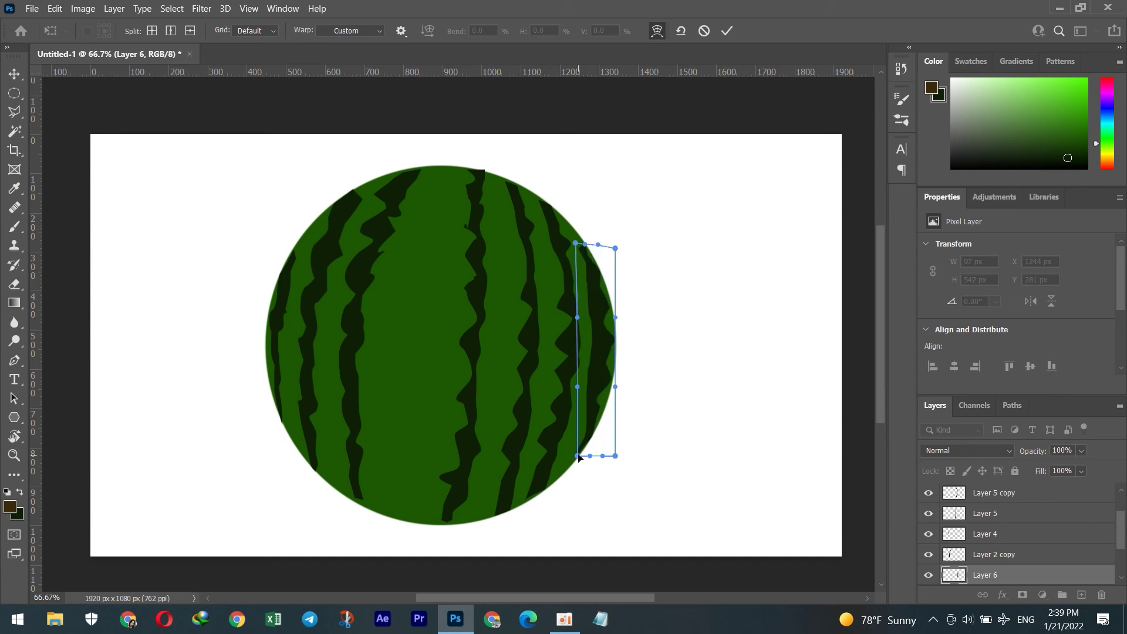
pyautogui.moveTo(578, 340); pyautogui.dragTo(596, 343)
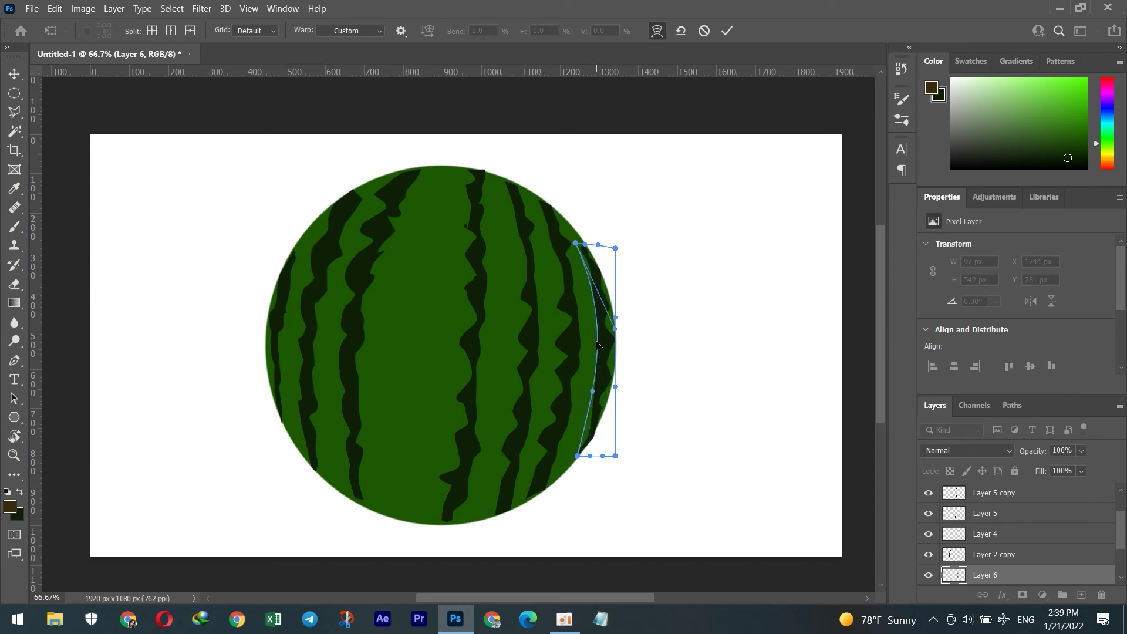
pyautogui.press('Return')
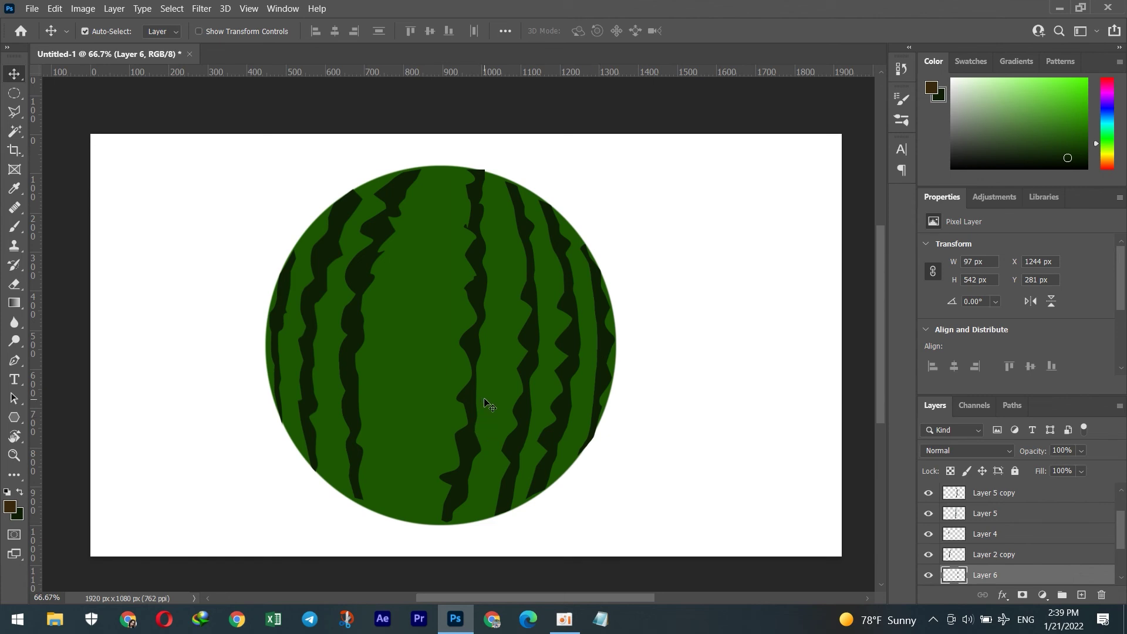
# Draw a closed jagged stripe path about 158 by 894 px down the circle's middle from top to bottom and convert it to a selection.
pyautogui.click(15, 361)
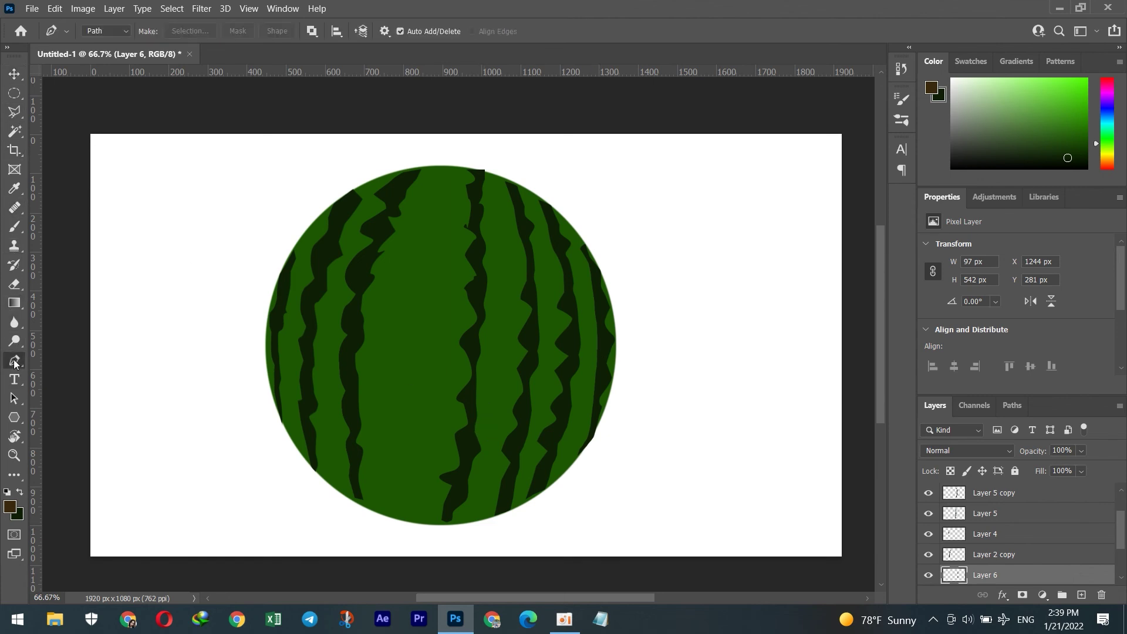
pyautogui.click(399, 517)
pyautogui.click(397, 488)
pyautogui.click(414, 465)
pyautogui.click(396, 456)
pyautogui.hotkey('ctrl', 'z')
pyautogui.hotkey('ctrl', 'z')
pyautogui.click(408, 473)
pyautogui.click(393, 447)
pyautogui.click(410, 430)
pyautogui.click(404, 414)
pyautogui.click(413, 388)
pyautogui.click(402, 373)
pyautogui.click(414, 359)
pyautogui.click(421, 336)
pyautogui.click(405, 322)
pyautogui.click(418, 303)
pyautogui.click(416, 282)
pyautogui.click(415, 273)
pyautogui.click(424, 258)
pyautogui.click(417, 243)
pyautogui.click(422, 227)
pyautogui.click(426, 219)
pyautogui.click(432, 212)
pyautogui.click(429, 200)
pyautogui.click(430, 191)
pyautogui.click(436, 176)
pyautogui.click(437, 169)
pyautogui.click(441, 167)
pyautogui.click(455, 166)
pyautogui.click(447, 183)
pyautogui.click(445, 193)
pyautogui.click(440, 210)
pyautogui.click(440, 220)
pyautogui.click(435, 240)
pyautogui.moveTo(438, 257); pyautogui.dragTo(436, 267)
pyautogui.click(432, 286)
pyautogui.click(433, 306)
pyautogui.click(431, 329)
pyautogui.click(434, 352)
pyautogui.click(428, 391)
pyautogui.click(423, 416)
pyautogui.moveTo(423, 436); pyautogui.dragTo(423, 446)
pyautogui.click(422, 447)
pyautogui.click(417, 459)
pyautogui.click(419, 469)
pyautogui.click(415, 490)
pyautogui.click(415, 496)
pyautogui.moveTo(413, 511); pyautogui.dragTo(407, 517)
pyautogui.click(405, 517)
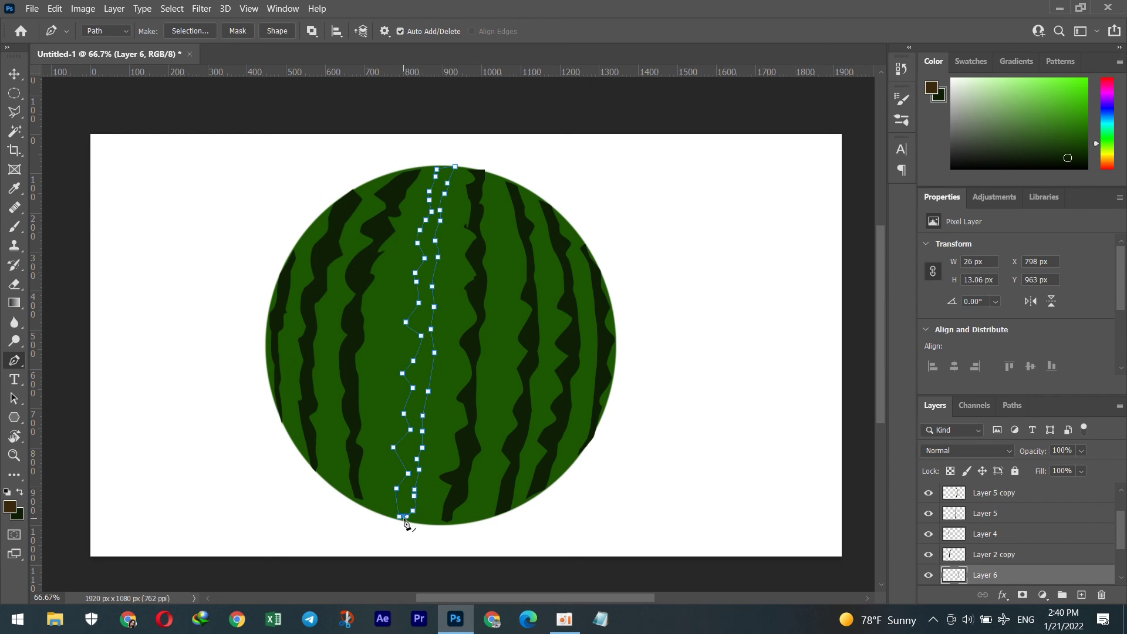
pyautogui.hotkey('ctrl', 'Return')
# Fill the middle stripe selection with very dark green on a new layer and deselect it.
pyautogui.click(1081, 595)
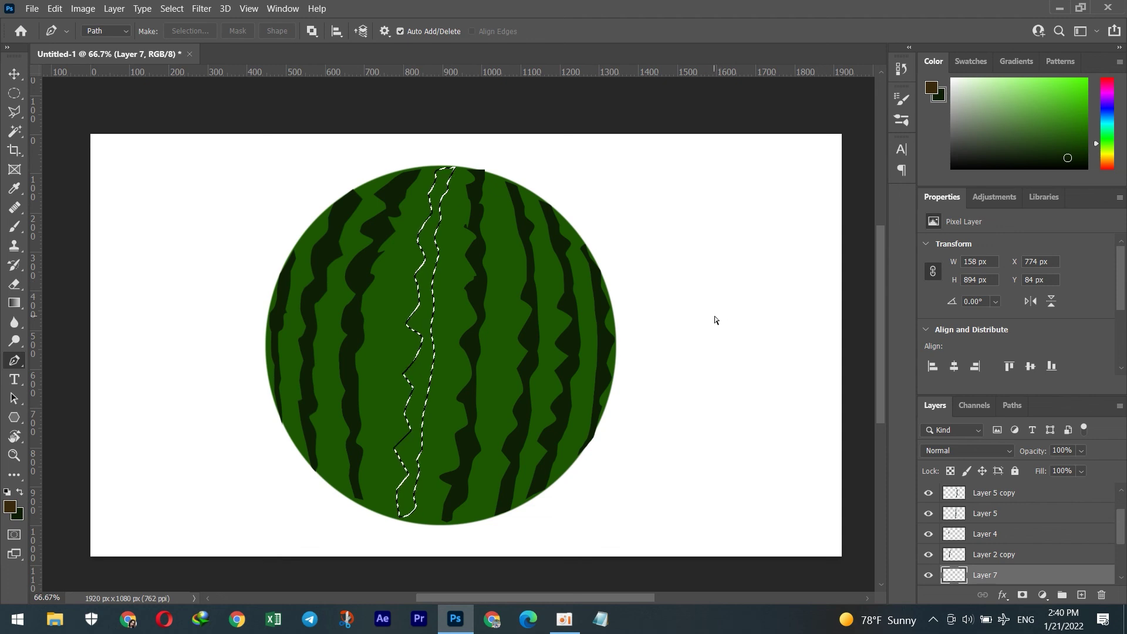
pyautogui.hotkey('alt', 'BackSpace')
pyautogui.hotkey('ctrl', 'd')
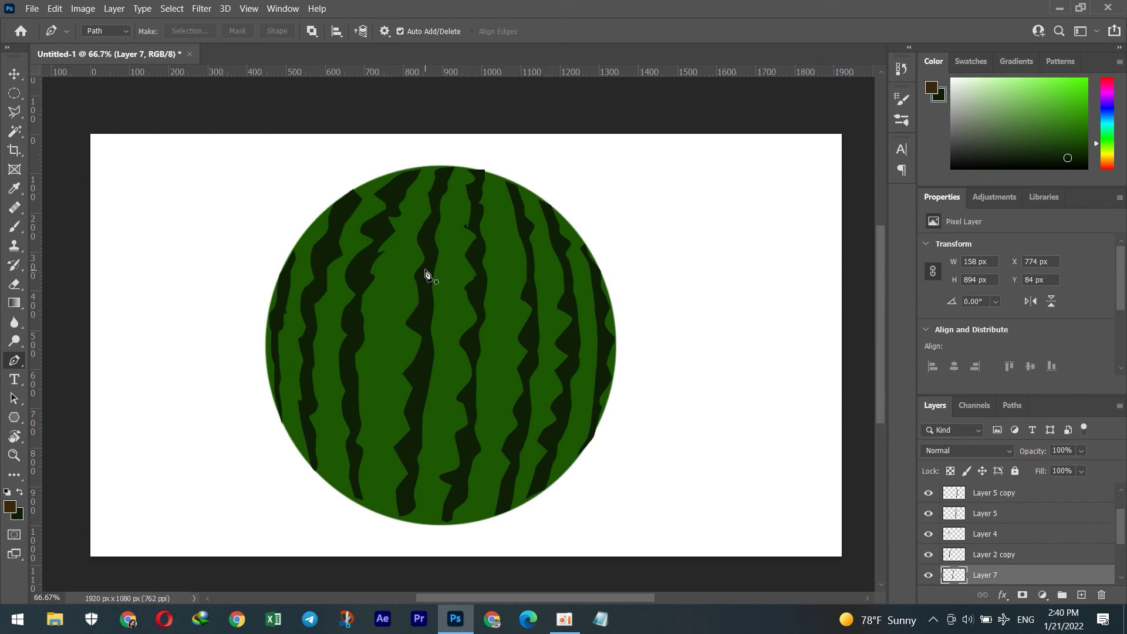
# Scale the stripe just right of the middle to about 98.9% and warp its ends to the circle's edge, about 127 by 908 px.
pyautogui.click(14, 74)
pyautogui.click(493, 271)
pyautogui.hotkey('ctrl', 't')
pyautogui.moveTo(487, 169); pyautogui.dragTo(486, 174)
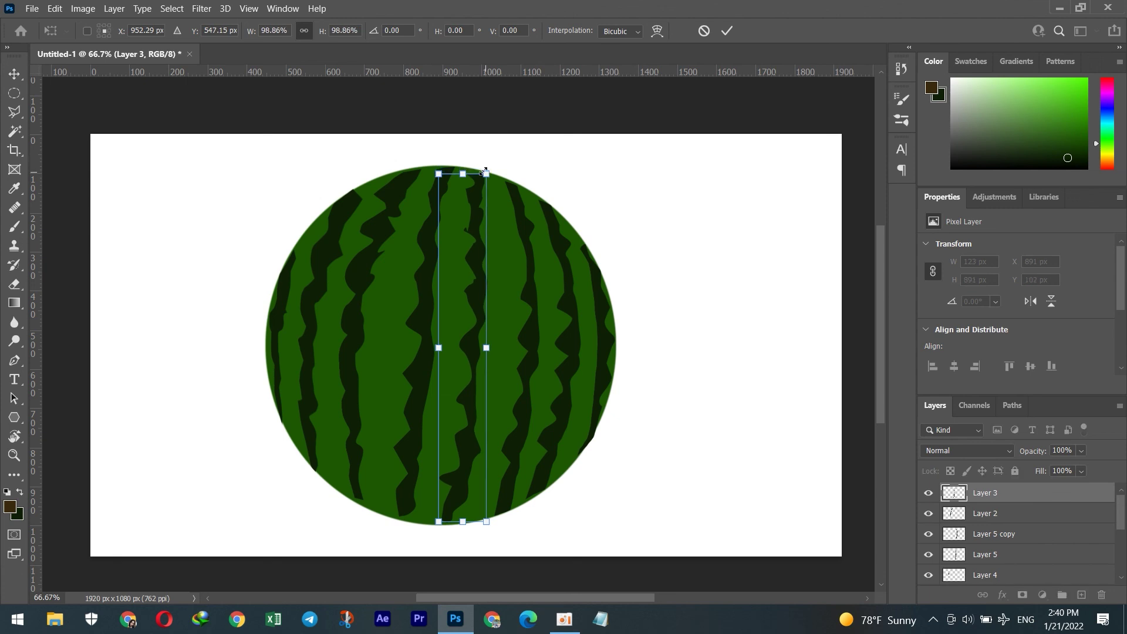
pyautogui.rightClick(465, 213)
pyautogui.click(491, 314)
pyautogui.moveTo(439, 173); pyautogui.dragTo(442, 159)
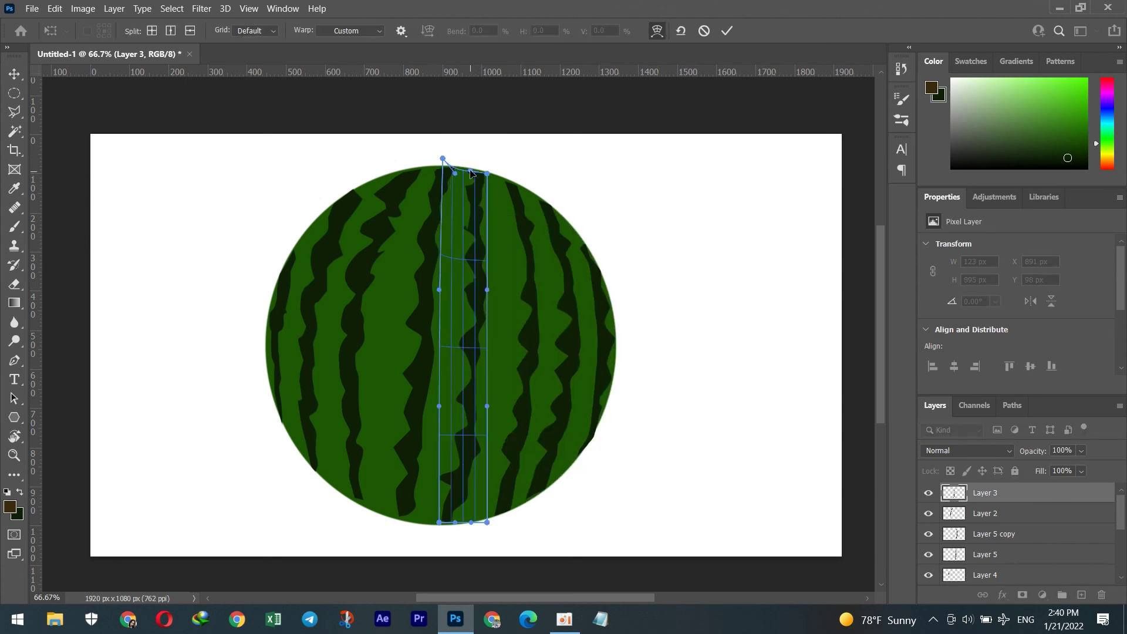
pyautogui.moveTo(438, 520); pyautogui.dragTo(437, 526)
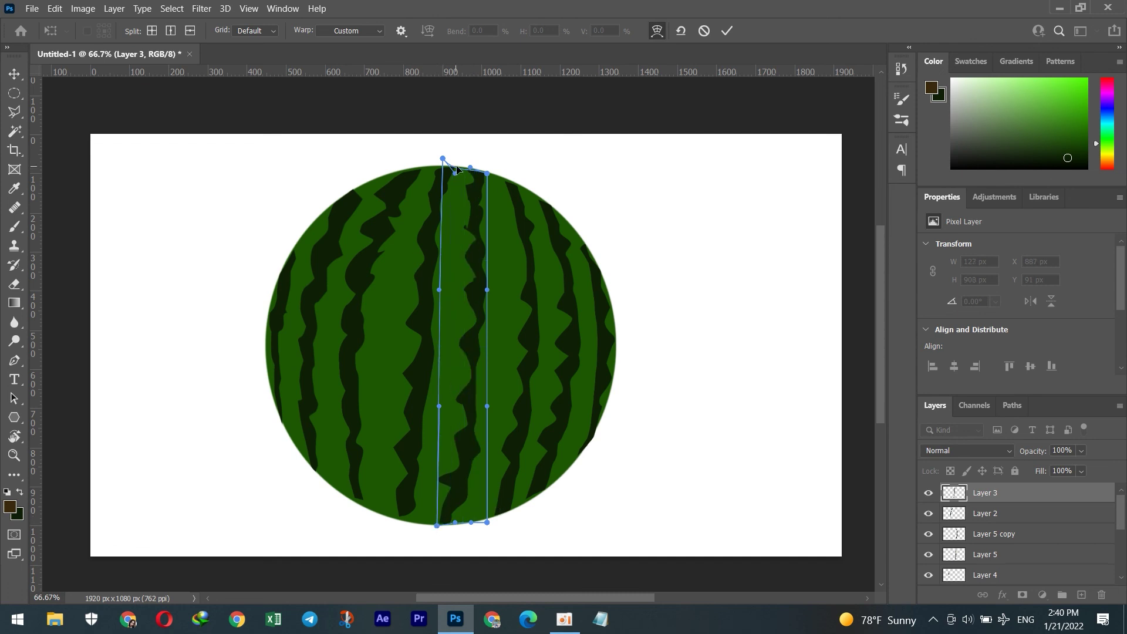
pyautogui.press('Return')
# Warp the lower end of the middle stripe downward toward the circle's bottom edge, making it about 902 px tall.
pyautogui.click(432, 307)
pyautogui.hotkey('ctrl', 't')
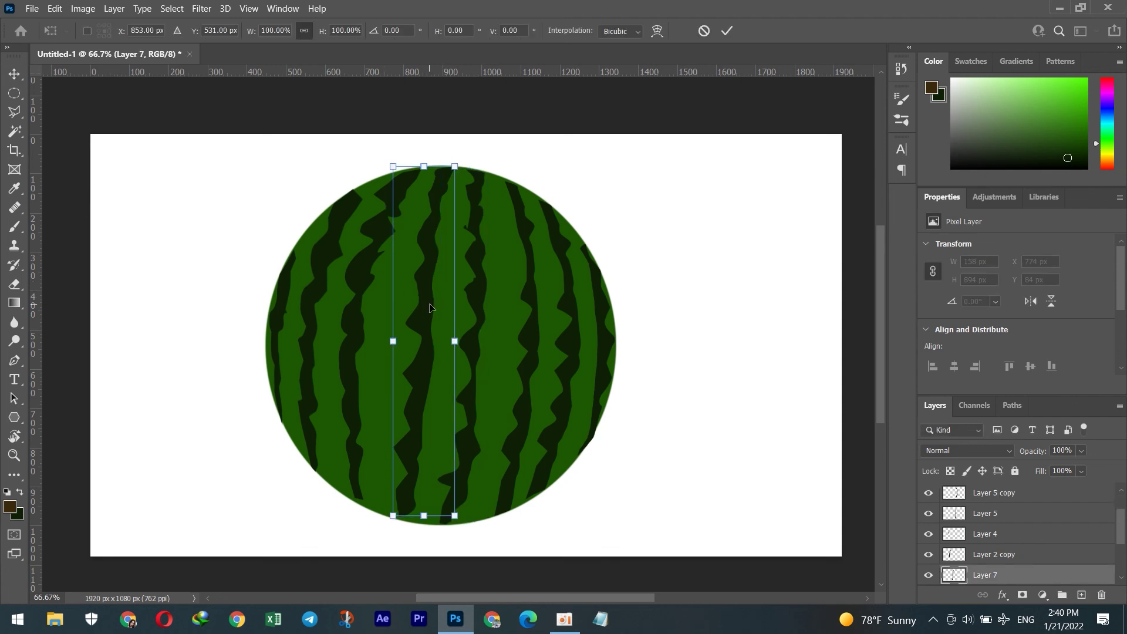
pyautogui.rightClick(432, 385)
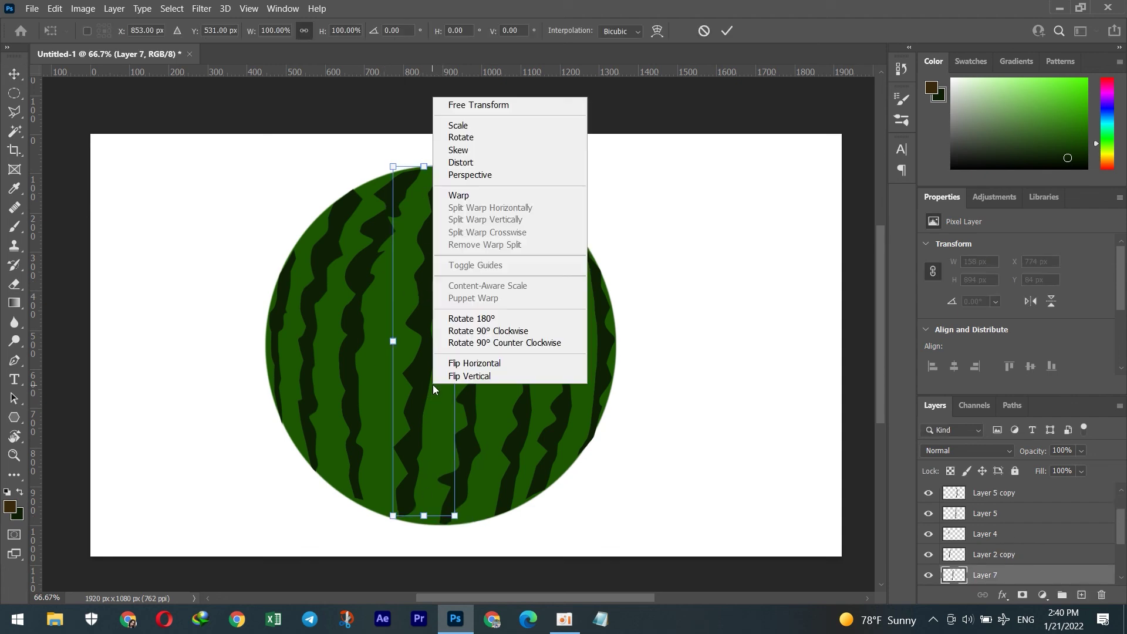
pyautogui.click(466, 198)
pyautogui.moveTo(433, 518); pyautogui.dragTo(411, 548)
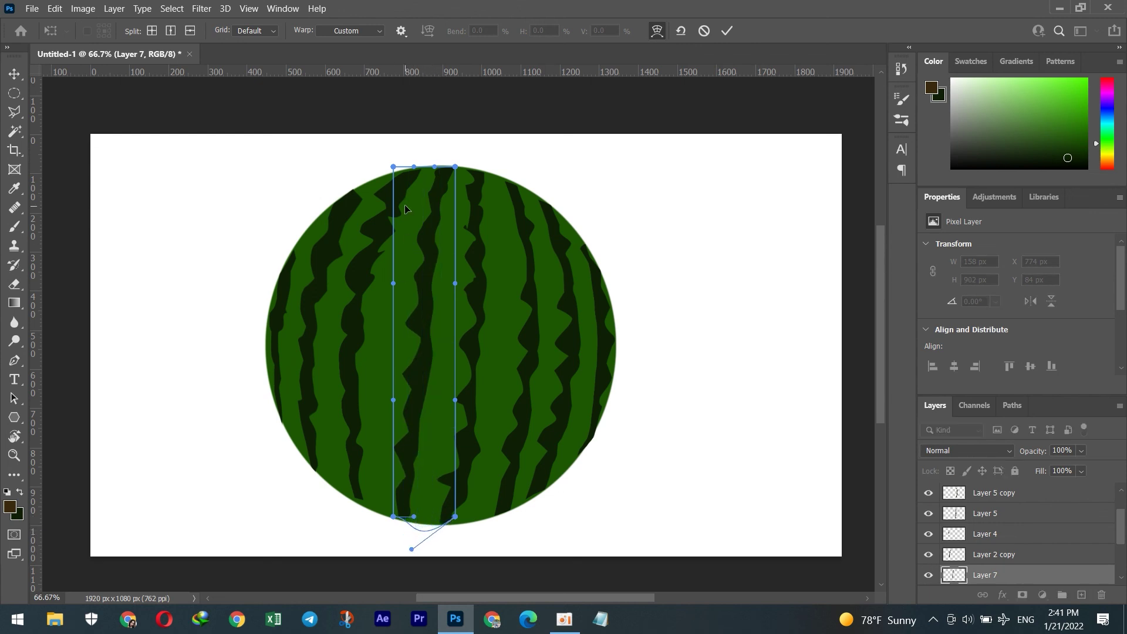